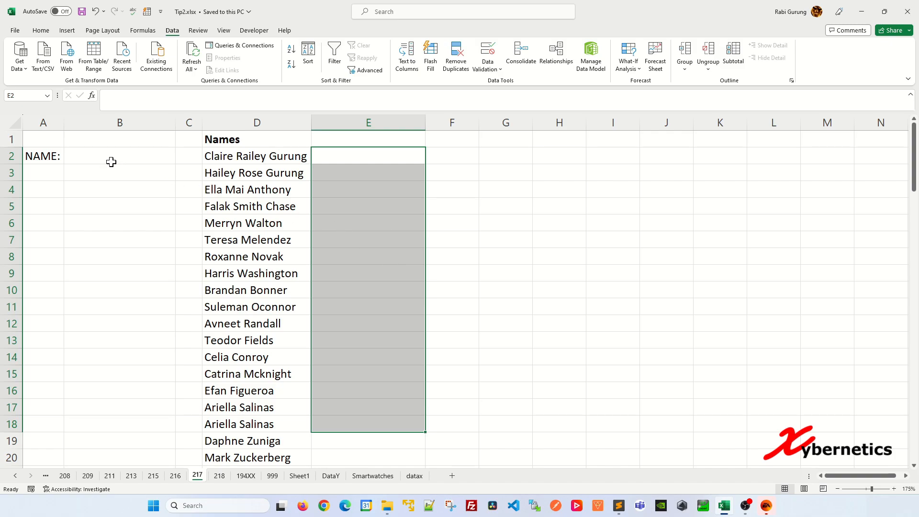
- Enter the formula =SEARCH(E1,D2:D98) in cell E2 to search the whole names list for the text in E1
left_click(377, 153)
type("=")
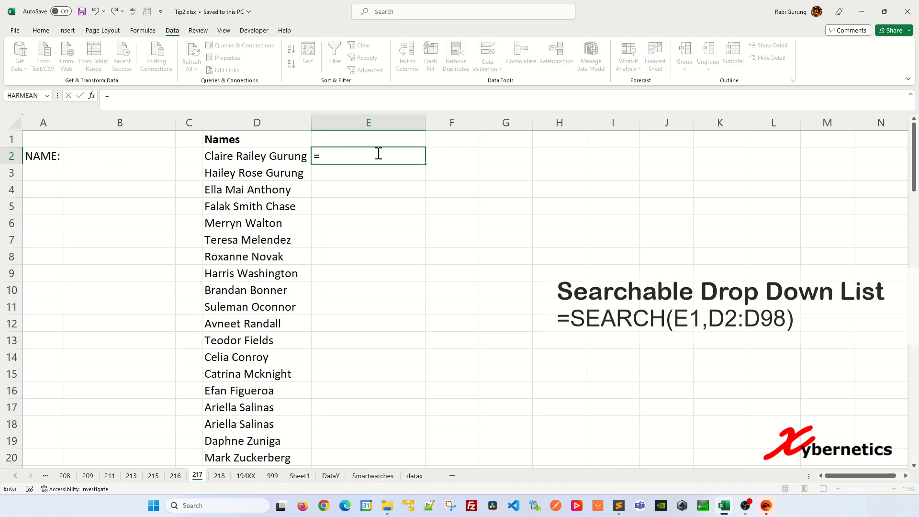
type("SEARCH(")
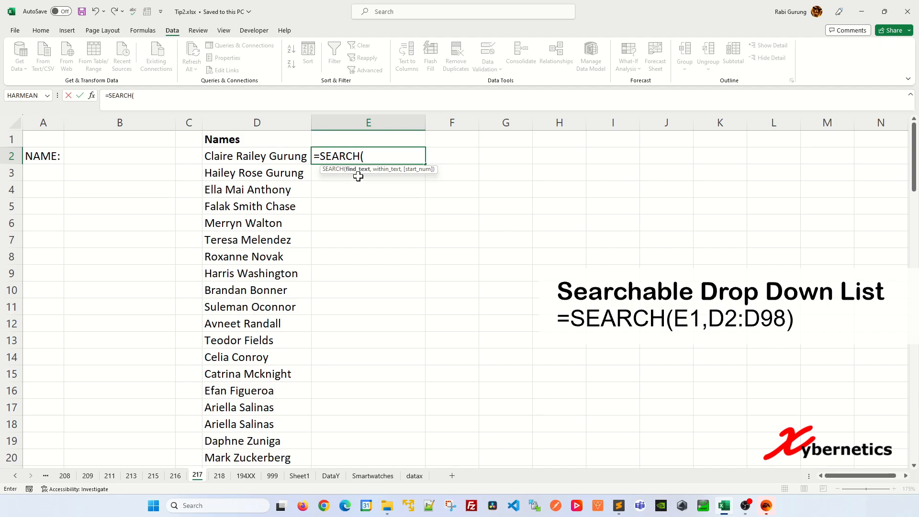
left_click(366, 139)
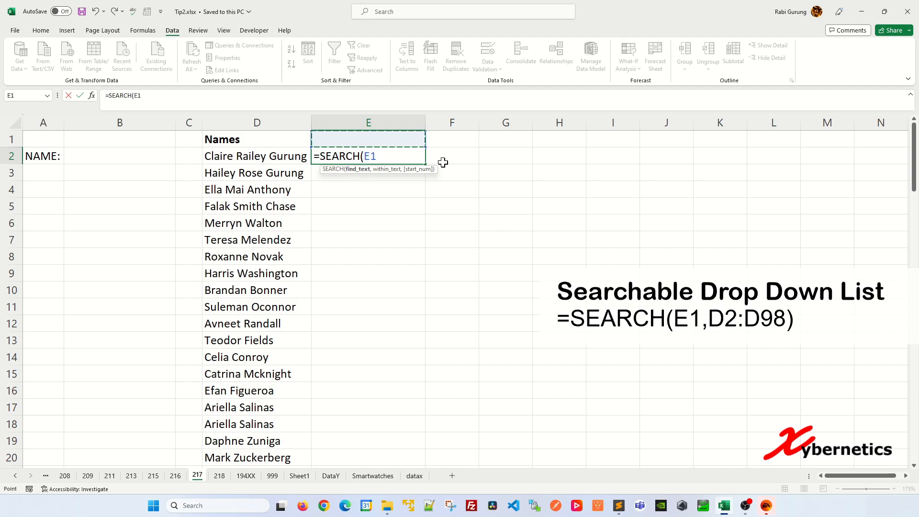
type(",")
left_click(263, 150)
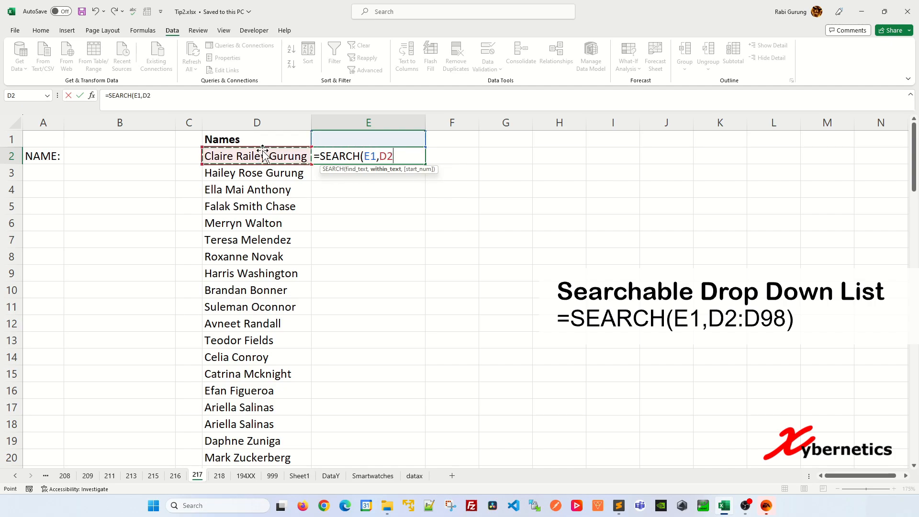
key("ctrl+shift+Down")
key("Return")
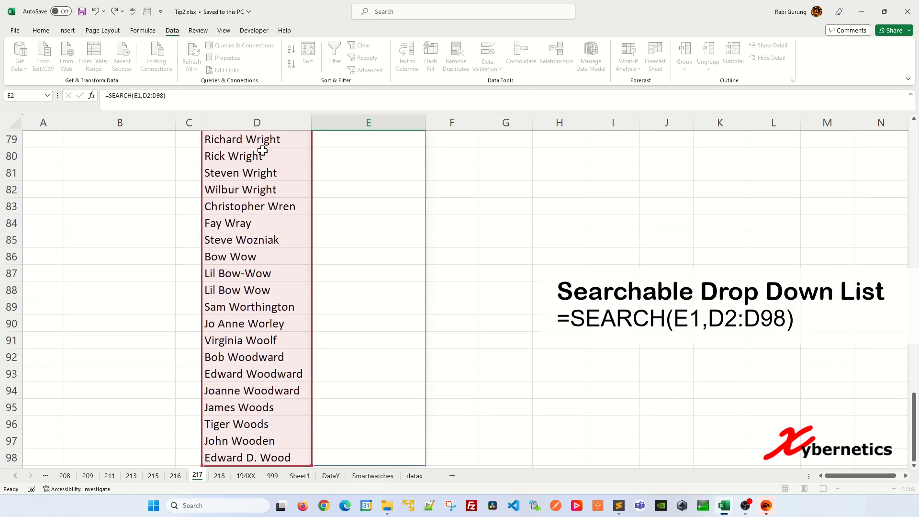
scroll(388, 221, "up", 1)
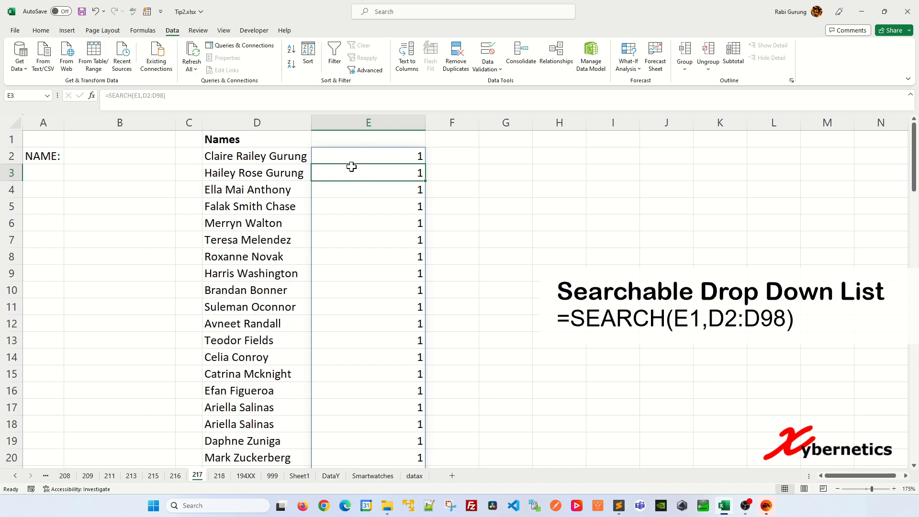
- Enter C in cell E1 as the search text
left_click(349, 139)
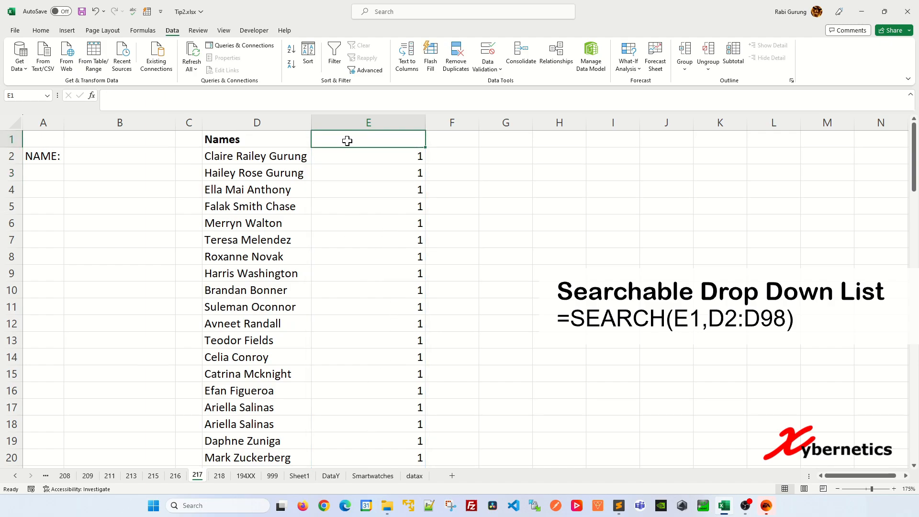
type("C")
key("Return")
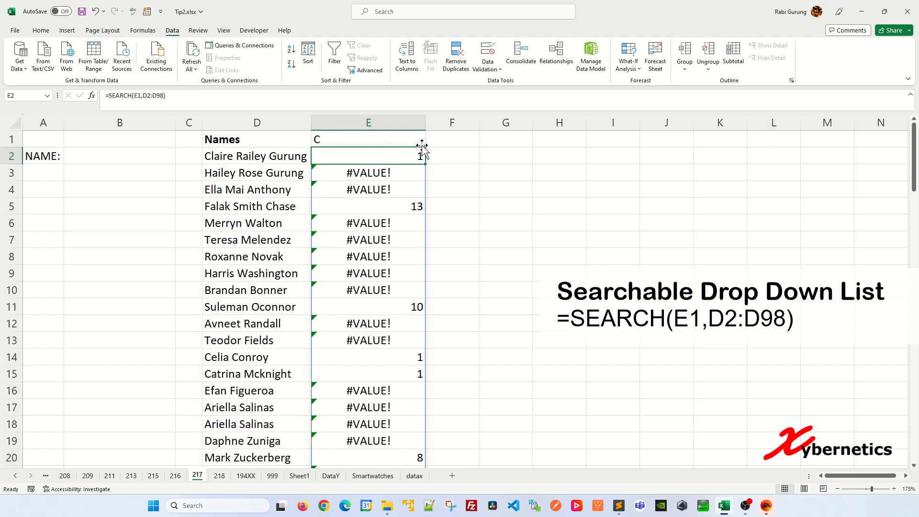
- Compare the names in column D with the SEARCH results in column E for the letter C
left_click(279, 173)
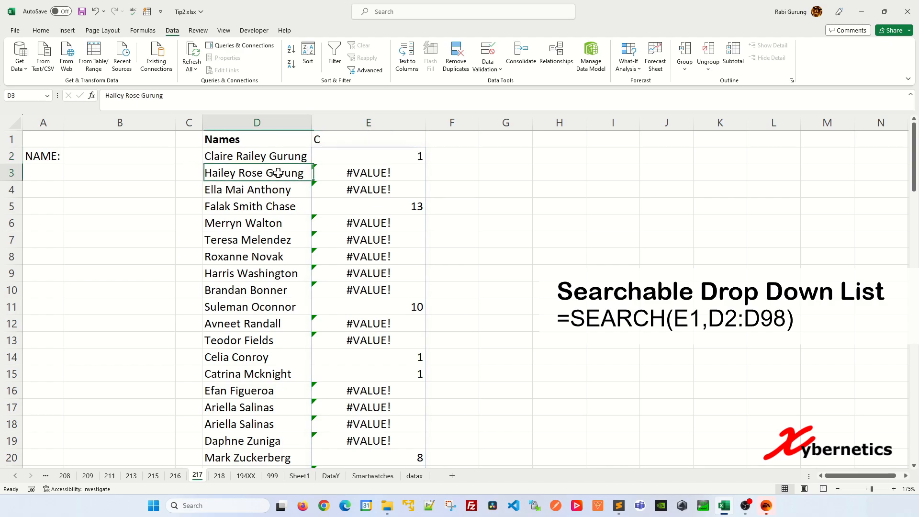
left_click(279, 189)
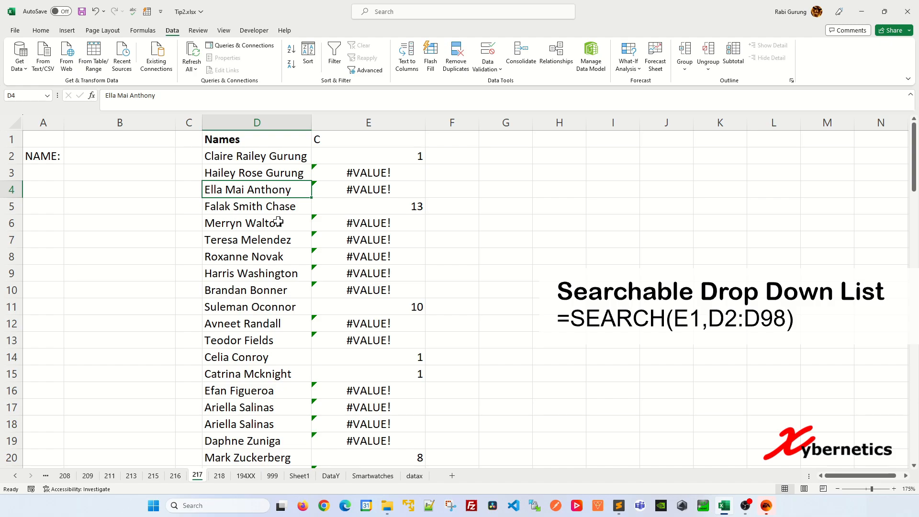
left_click(281, 206)
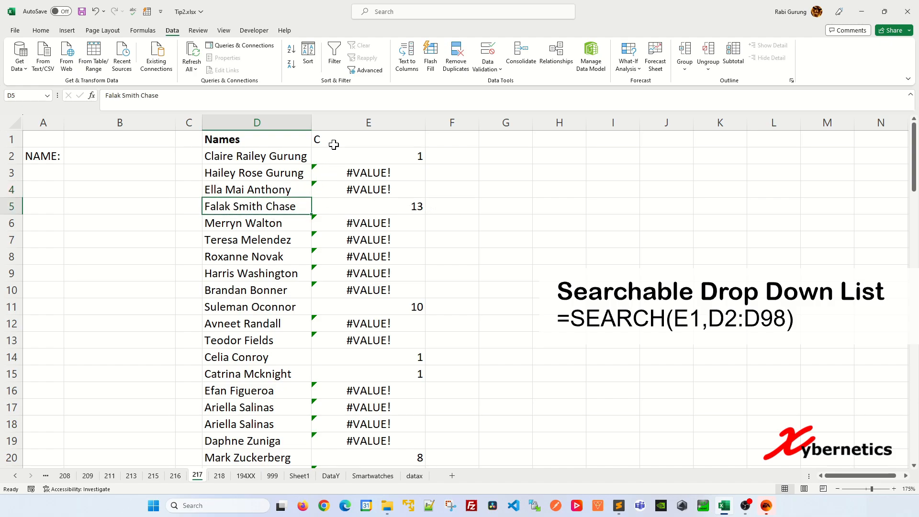
left_click(396, 157)
key("ctrl+shift+Down")
left_click(389, 205)
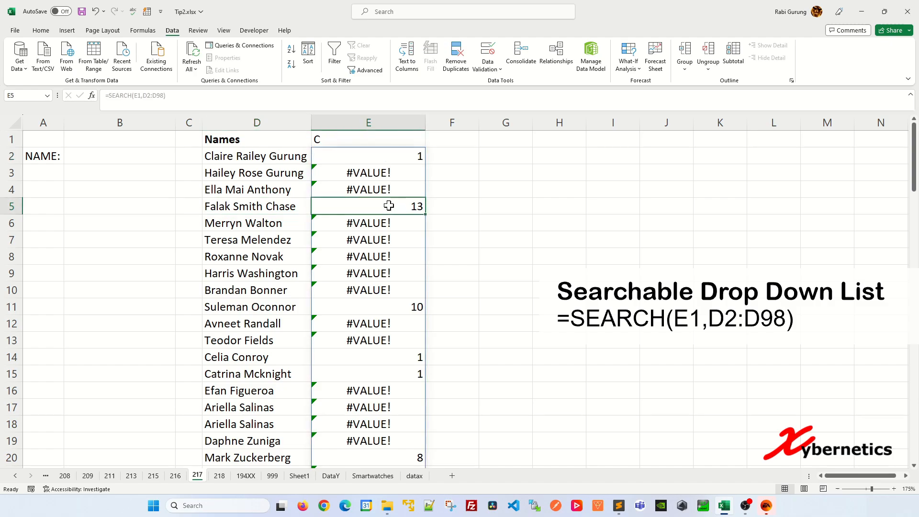
left_click(396, 158)
left_click(395, 207)
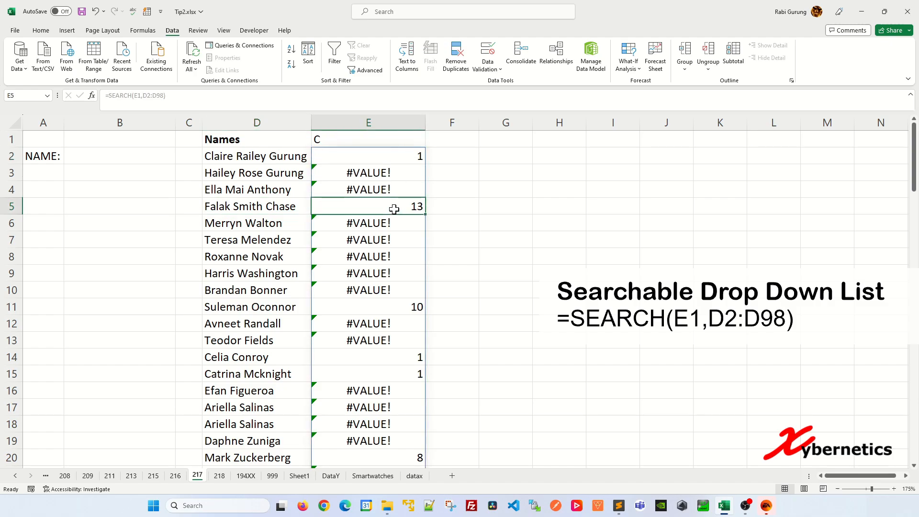
left_click(406, 311)
- Set the search text in cell E1 to H
left_click(332, 139)
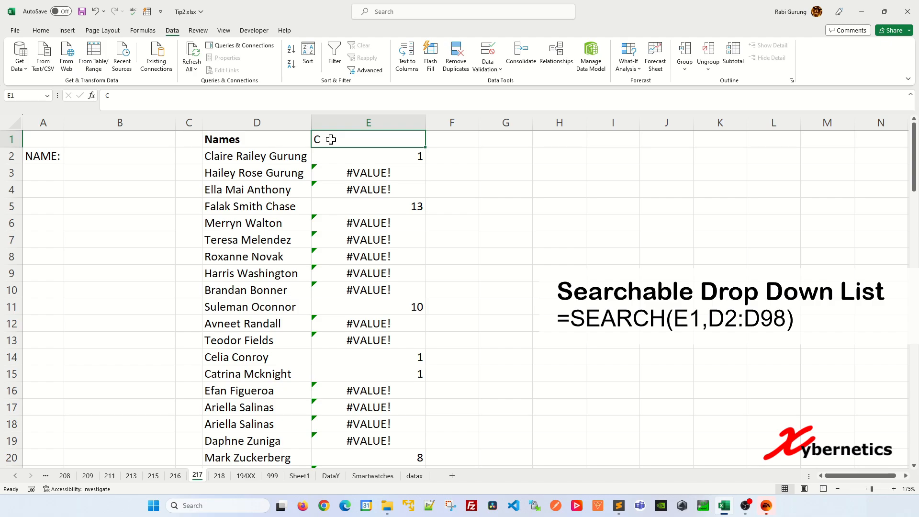
type("H")
key("Return")
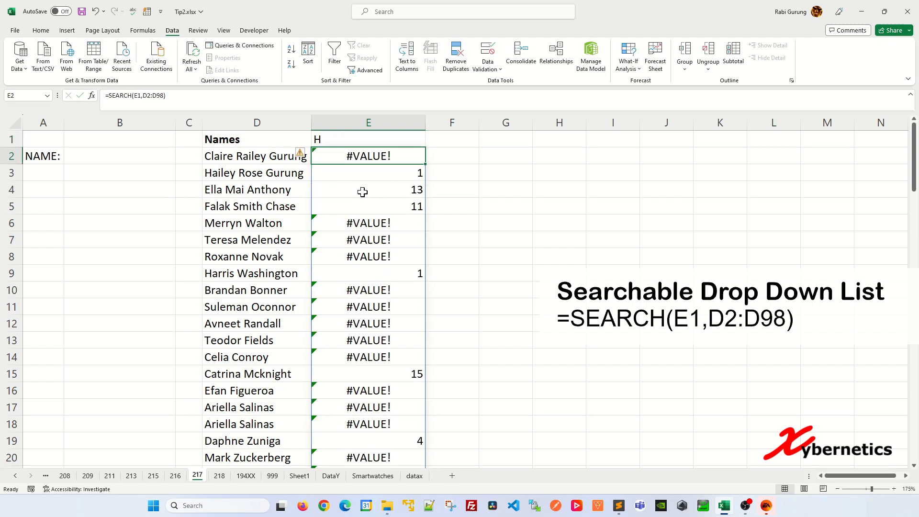
- Compare the names in column D with the SEARCH results in column E for the letter H
left_click(274, 176)
left_click(276, 194)
left_click(275, 206)
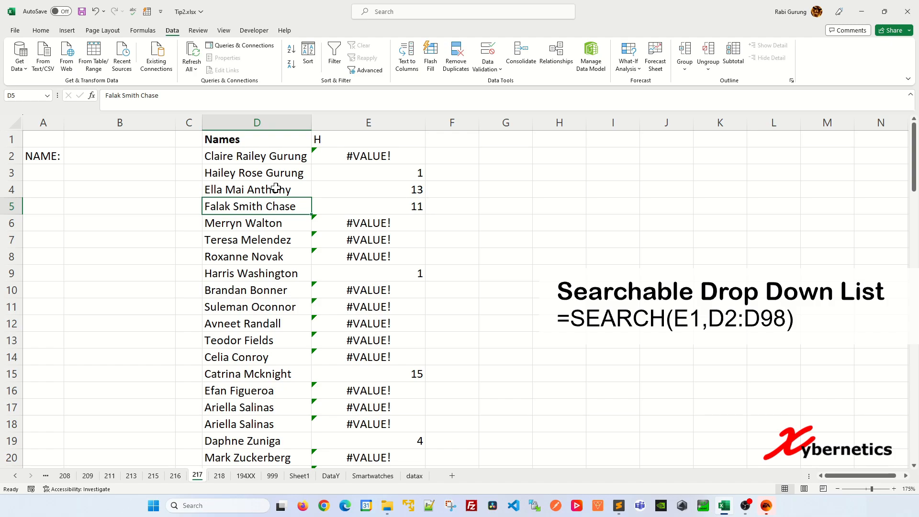
left_click(288, 157)
left_click(285, 219)
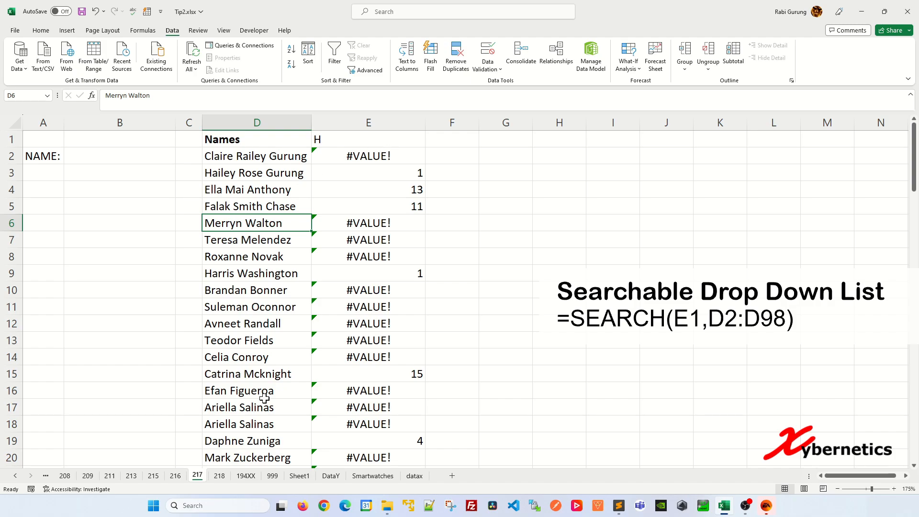
left_click(408, 172)
left_click(407, 190)
left_click(406, 212)
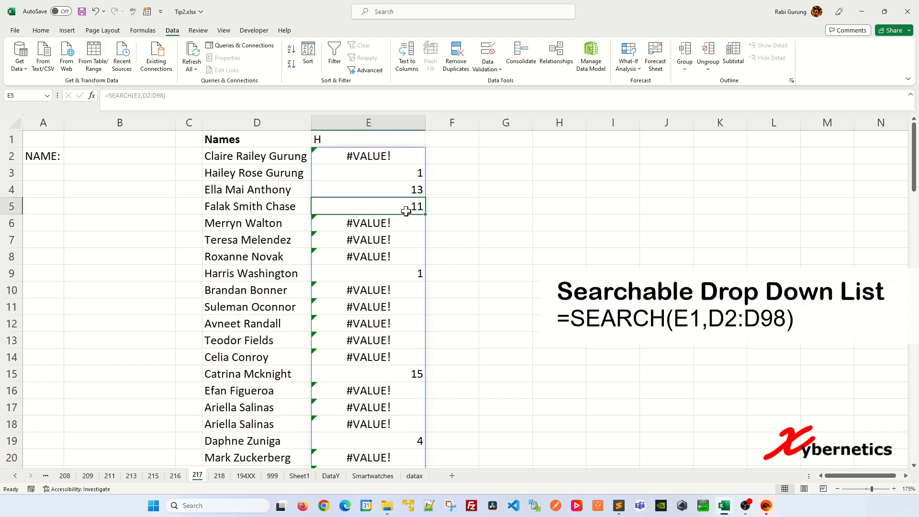
- Wrap the formula in cell E2 in ISNUMBER so that it reads =ISNUMBER(SEARCH(E1,D2:D98))
left_click(335, 155)
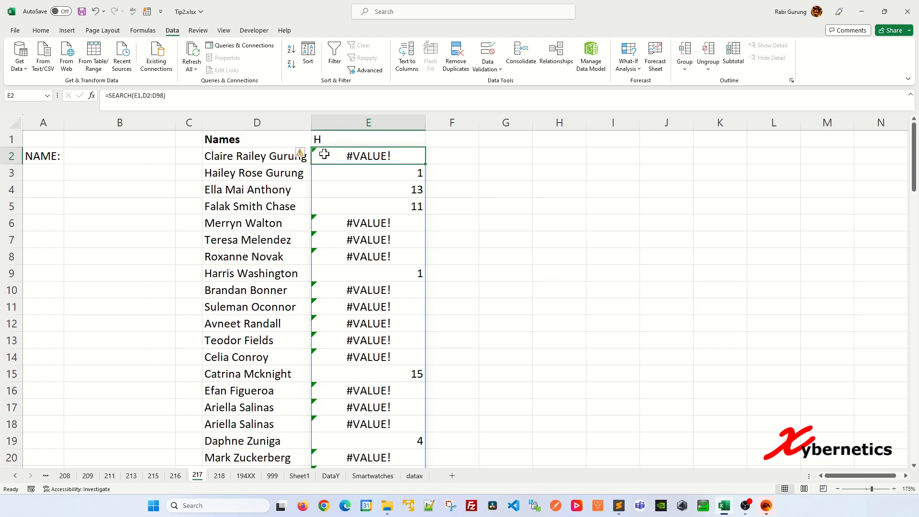
left_click(116, 100)
type("I")
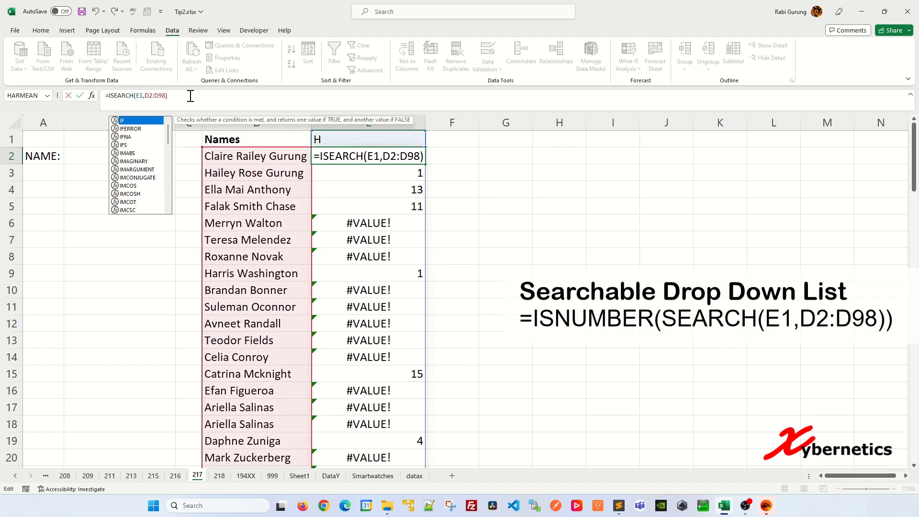
type("SNUMBER(")
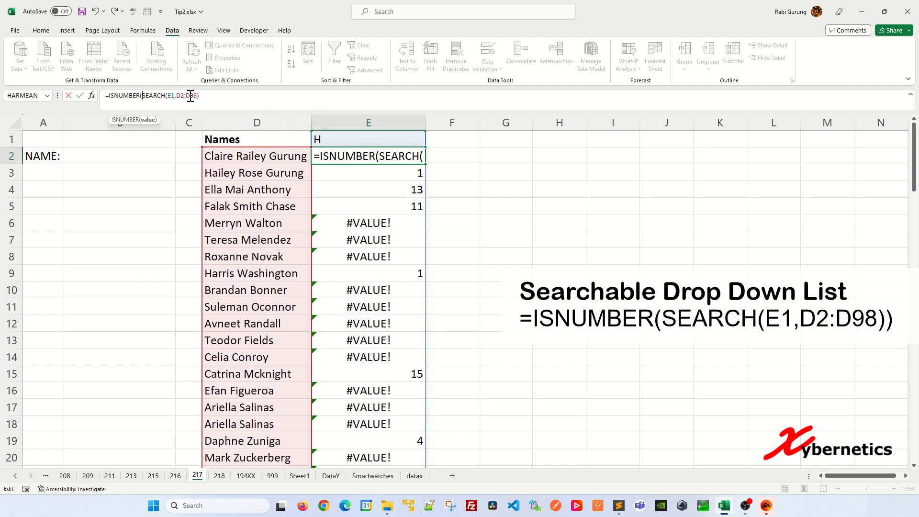
key("End")
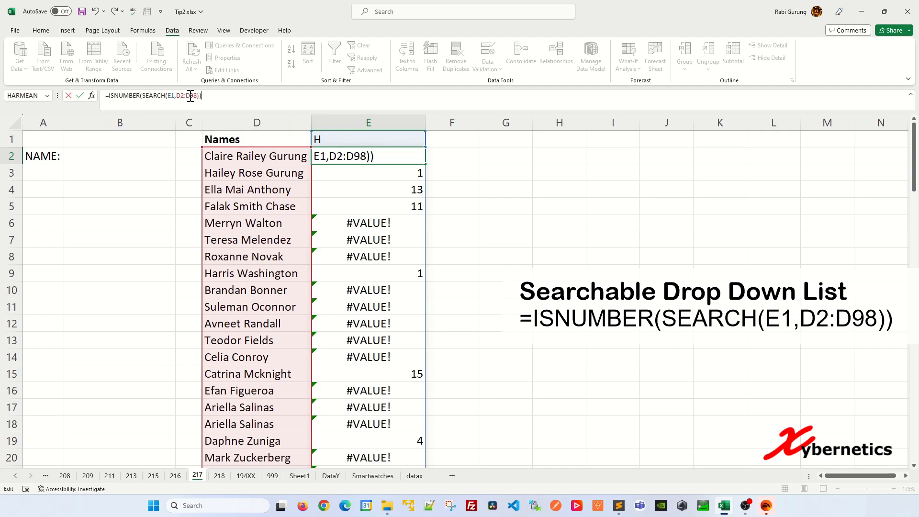
key("Return")
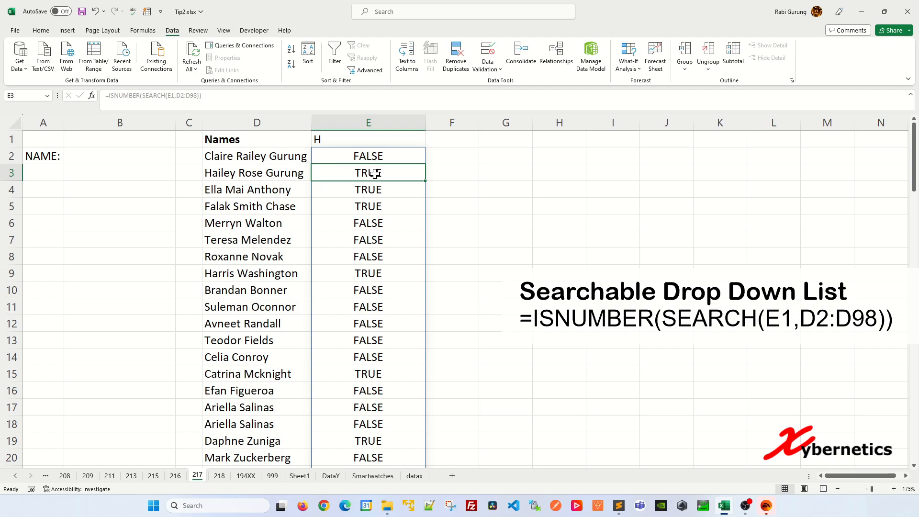
- Check the search text in E1 against the TRUE and FALSE results in column E
left_click(328, 140)
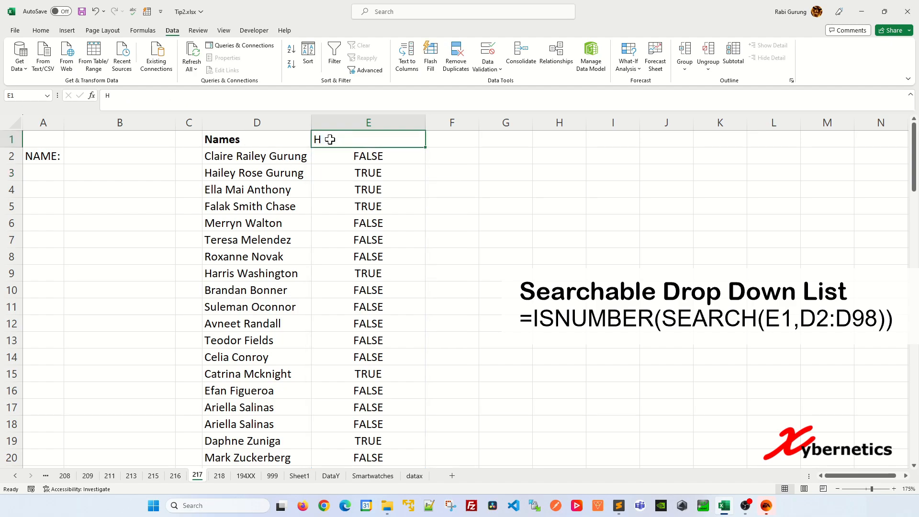
double_click(331, 139)
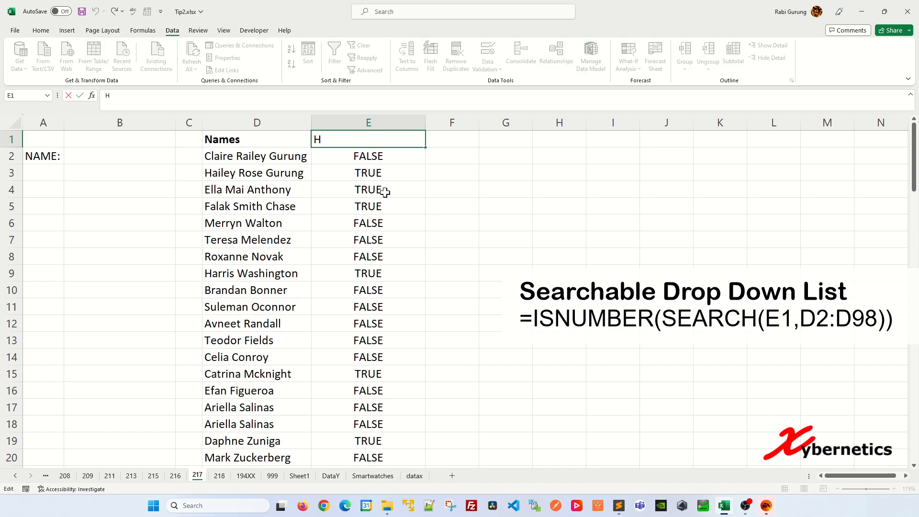
left_click(347, 157)
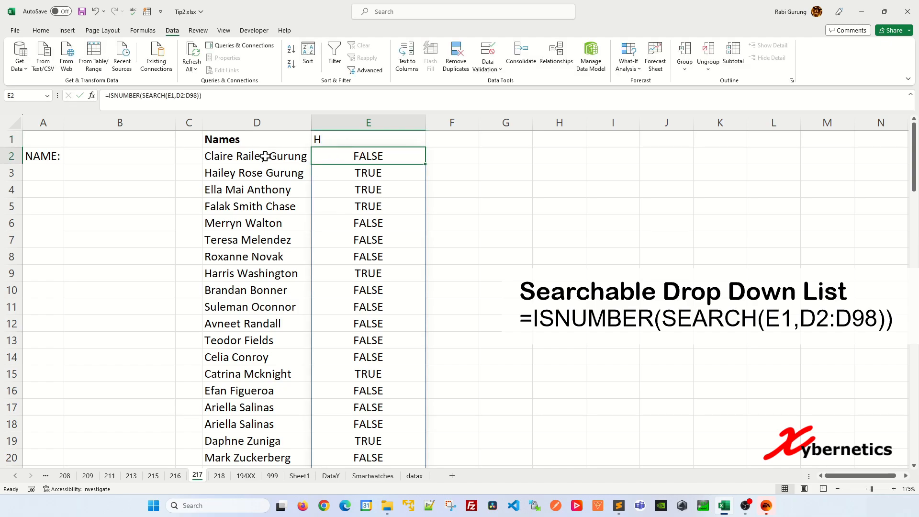
left_click(335, 139)
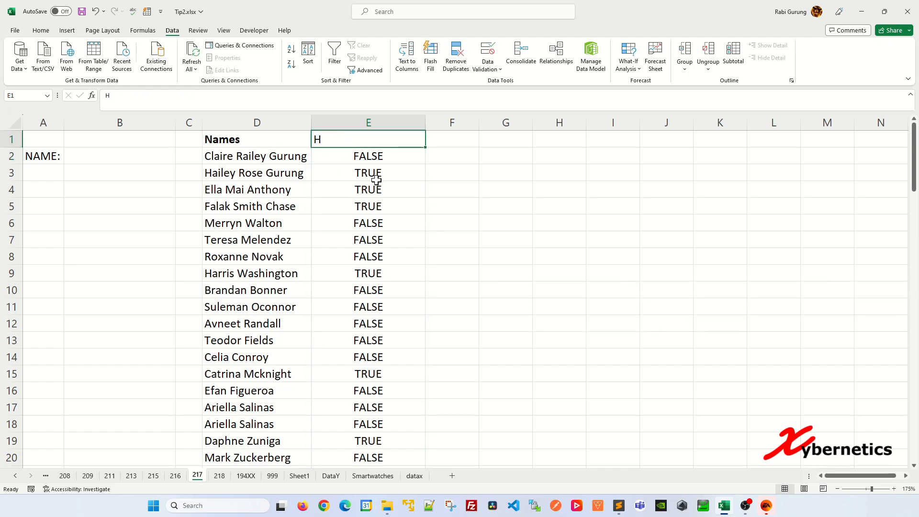
left_click_drag(368, 189, 365, 199)
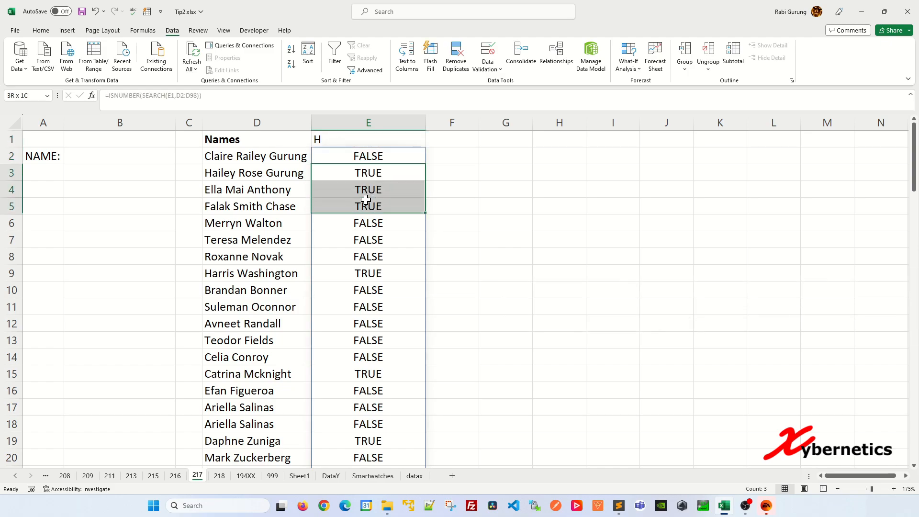
double_click(330, 139)
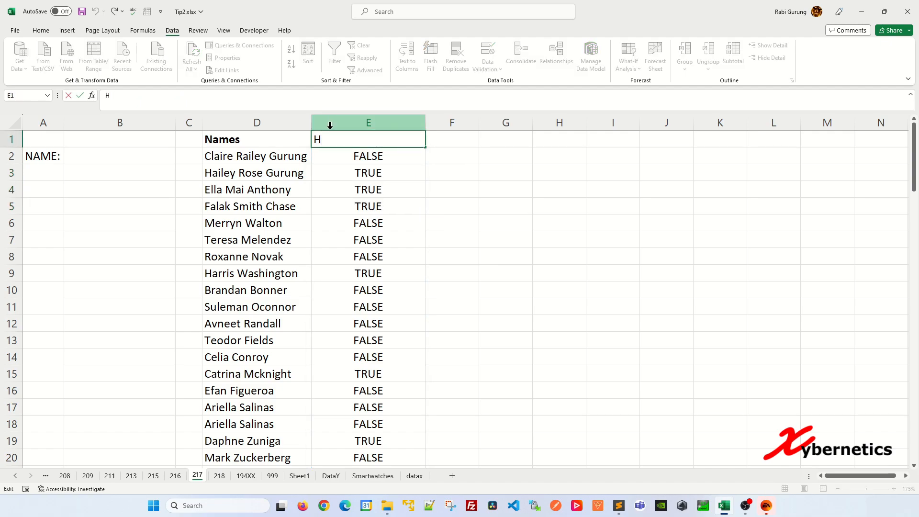
- Wrap the ISNUMBER formula in cell E2 in a FILTER function with D2:D98 as the array to filter
left_click(379, 156)
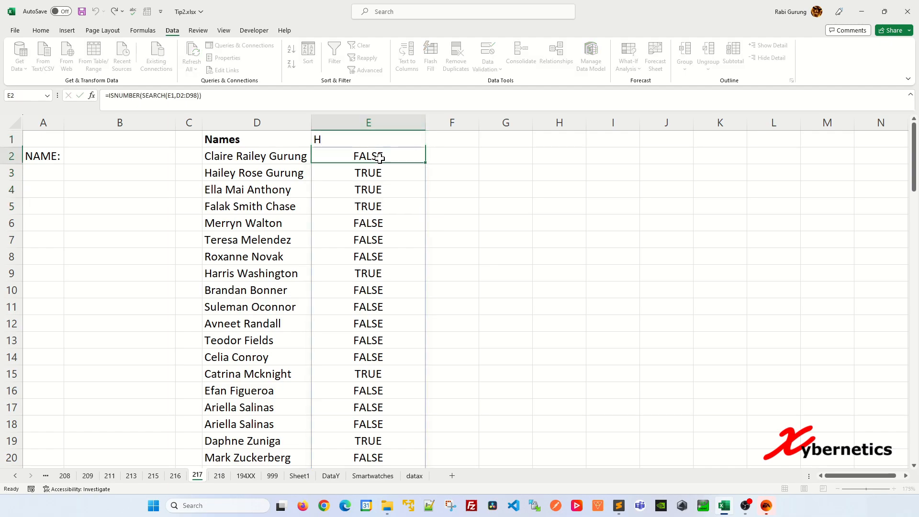
left_click(111, 97)
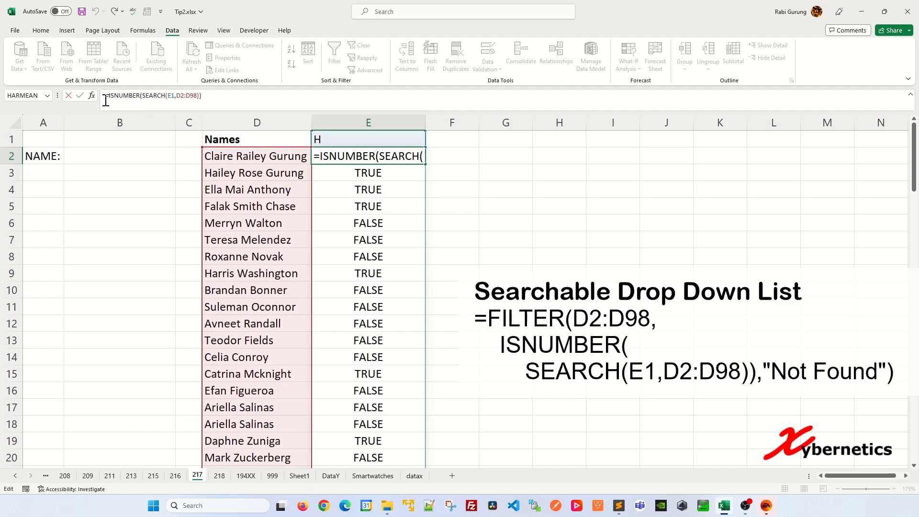
type("FILTER(")
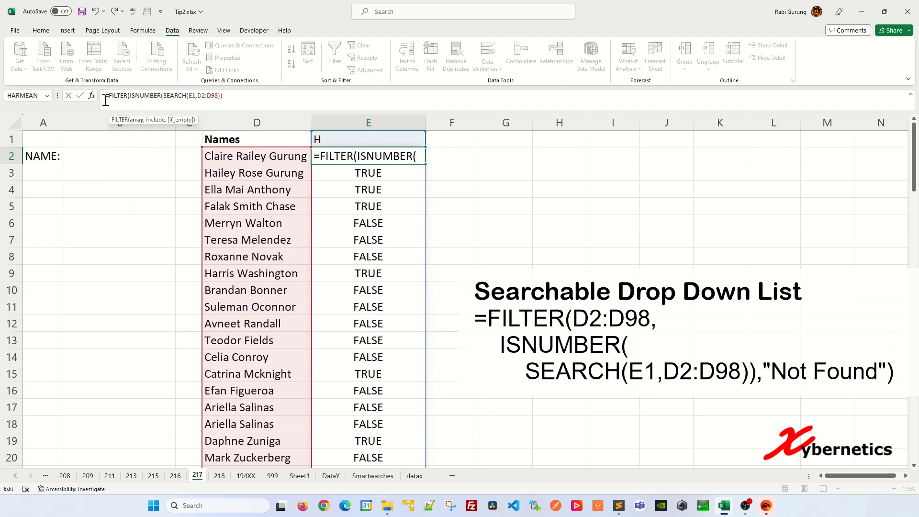
left_click(294, 156)
scroll(305, 315, "down", 8)
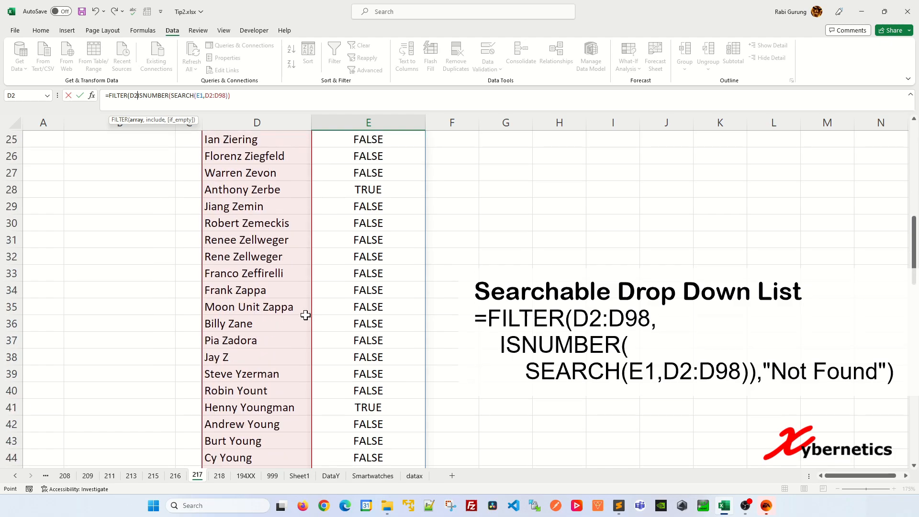
scroll(304, 335, "down", 20)
scroll(297, 287, "up", 4)
left_click(286, 257, "shift")
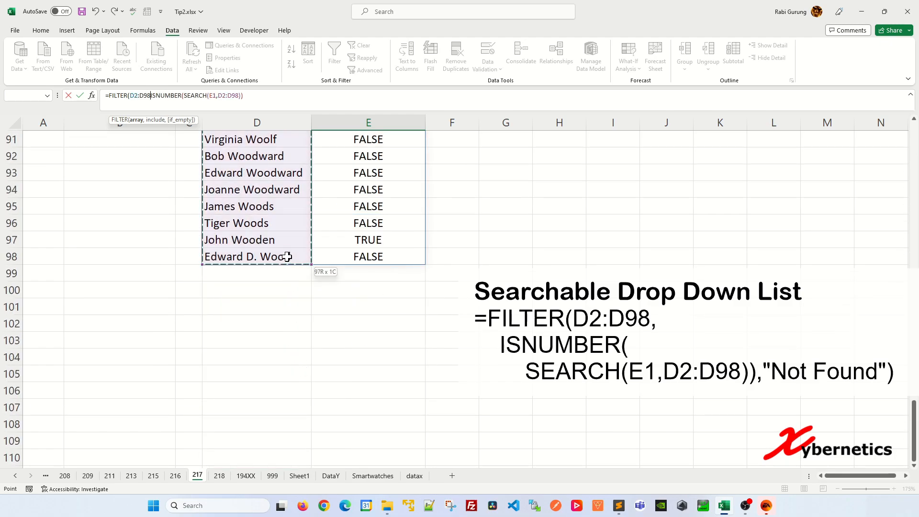
type(",")
scroll(335, 206, "up", 13)
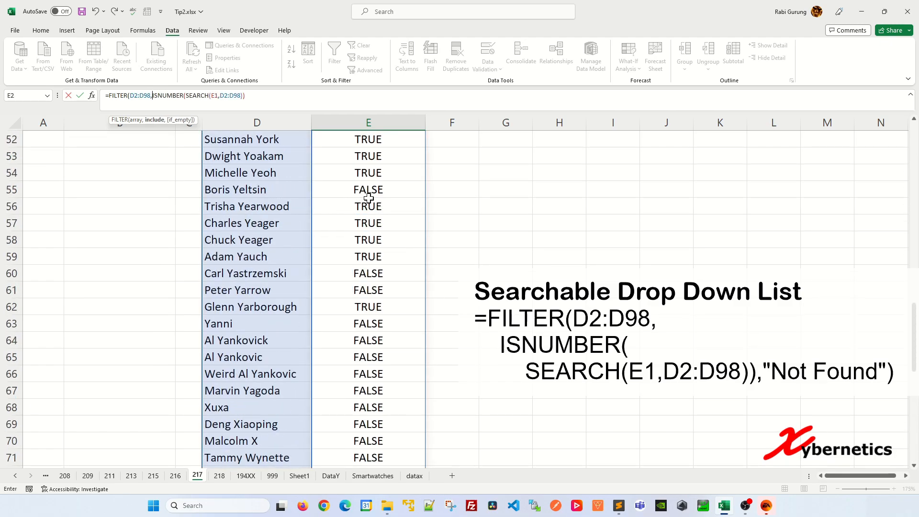
scroll(369, 197, "up", 17)
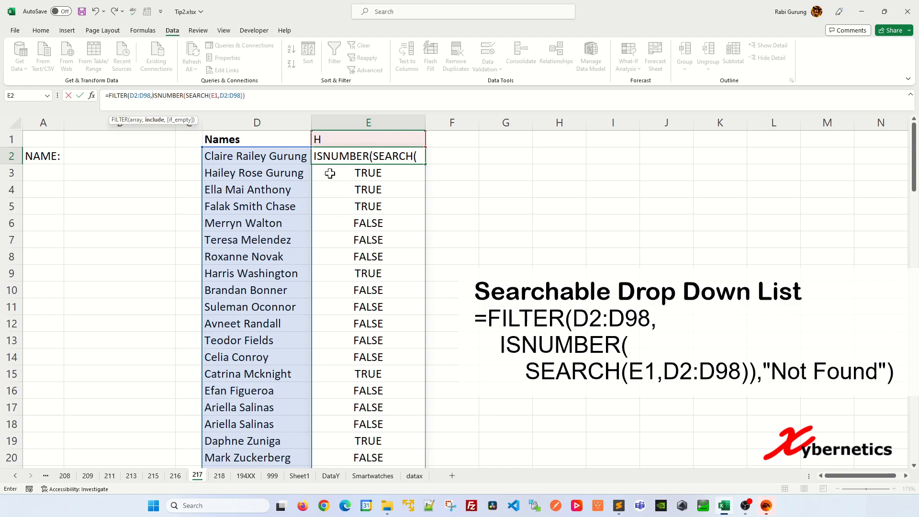
- Complete the FILTER formula in E2 with "Not Found" as the if_empty value and a closing parenthesis, and enter it
left_click(247, 96)
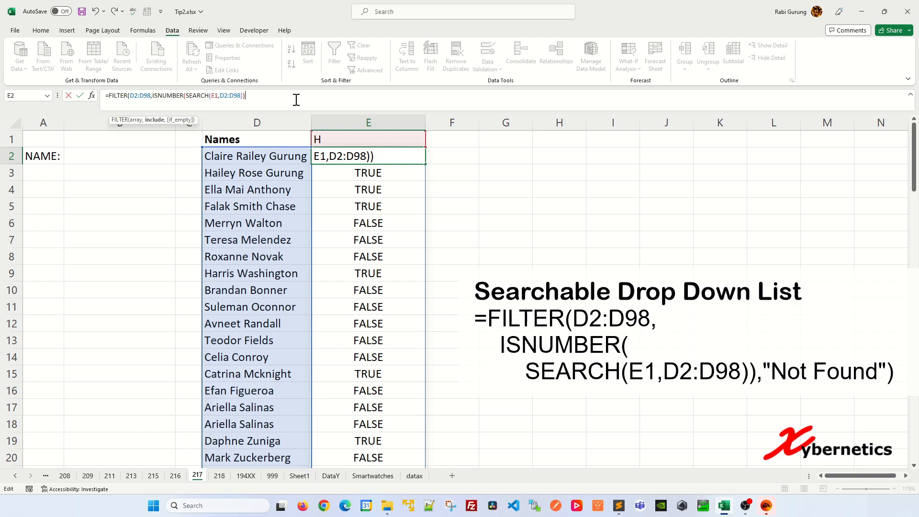
type(",\"Not Found\"")
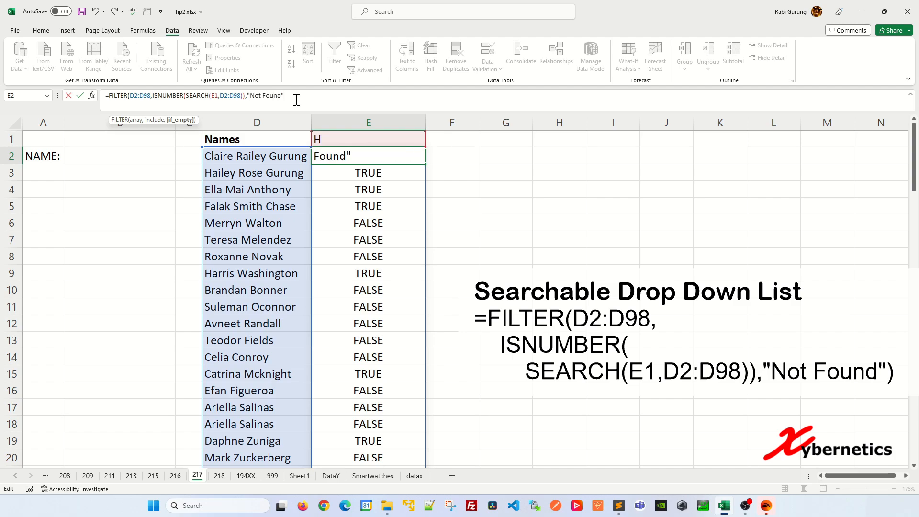
type(")")
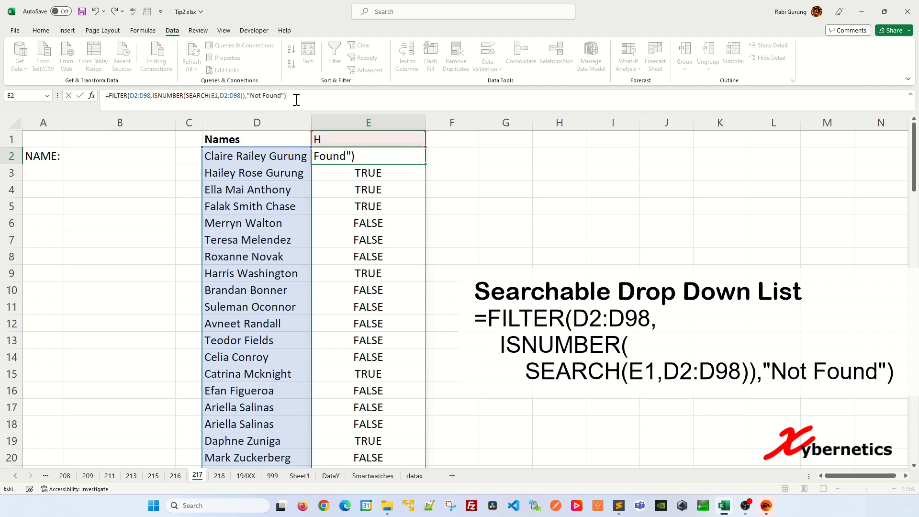
key("Return")
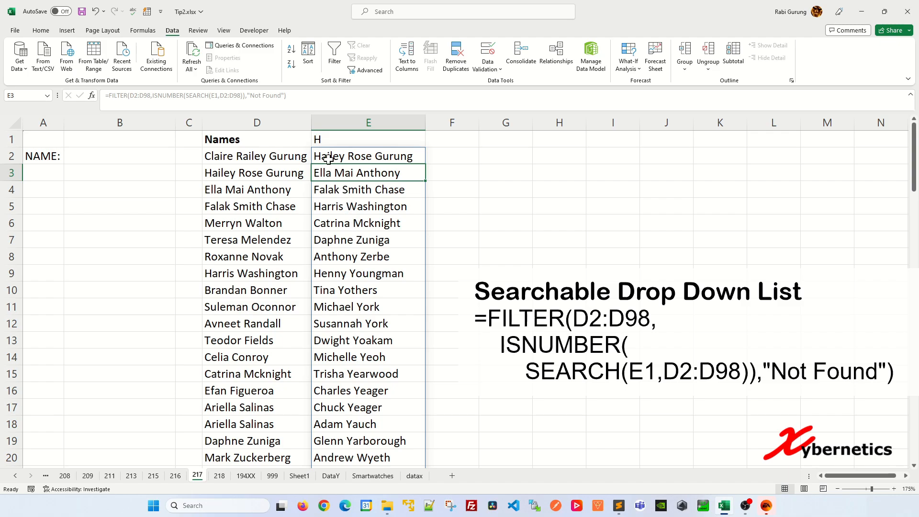
- Review the filtered names that spill down column E from cell E2 against the full list in column D
scroll(340, 192, "down", 2)
scroll(344, 216, "down", 5)
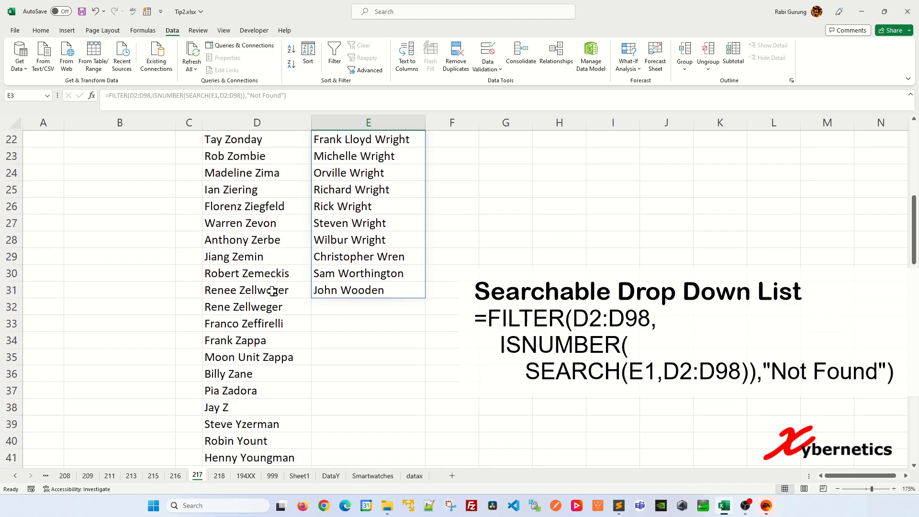
scroll(343, 259, "up", 5)
scroll(344, 259, "up", 2)
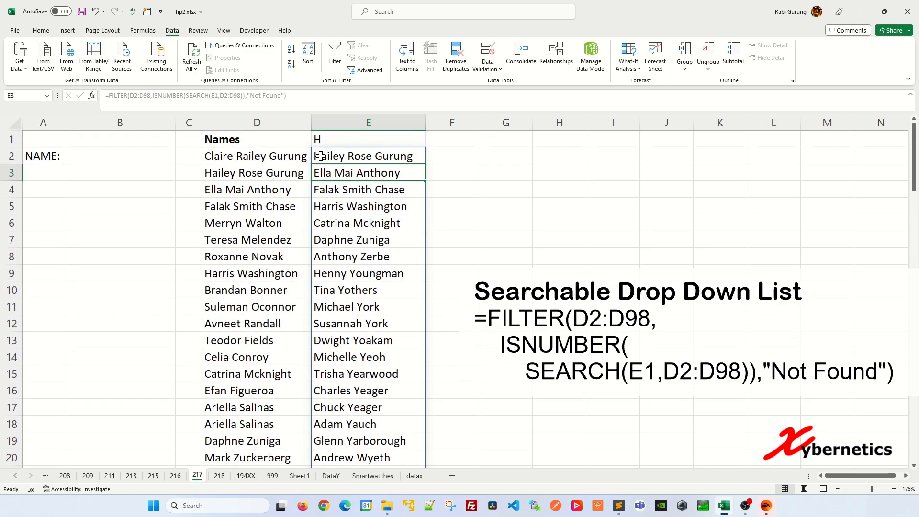
left_click(340, 152)
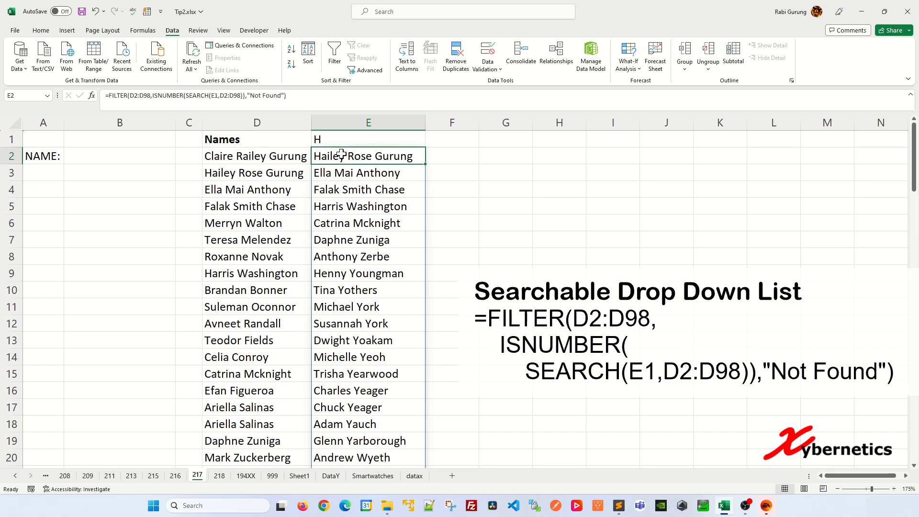
scroll(388, 239, "down", 3)
scroll(385, 283, "down", 1)
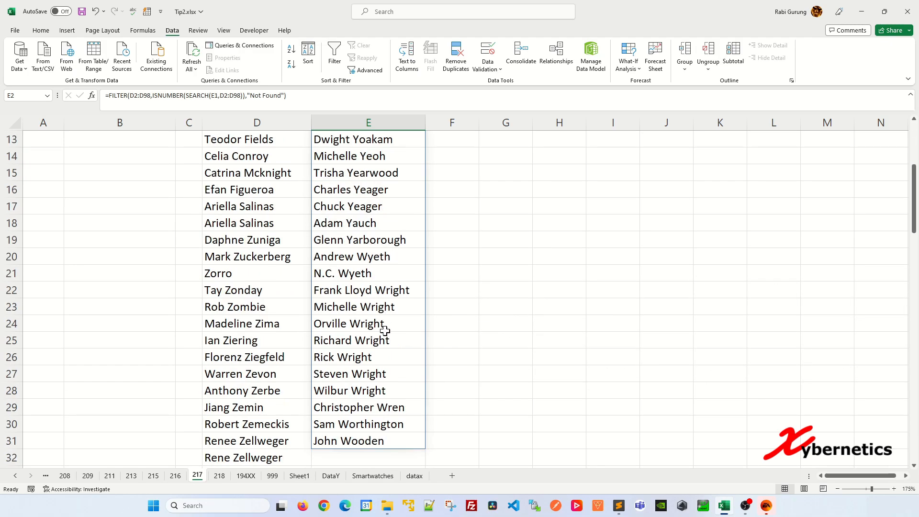
scroll(382, 239, "up", 4)
- Link the search cell E1 to the NAME entry cell with the formula =B2
left_click(137, 159)
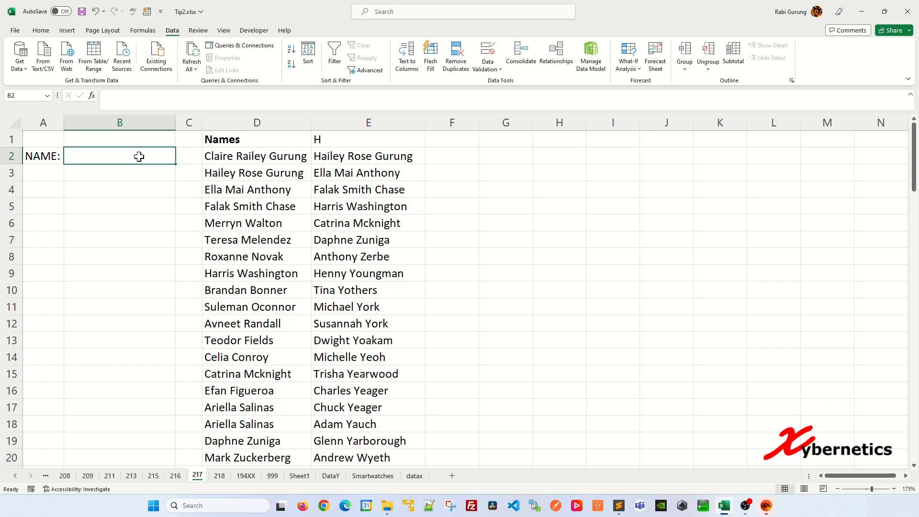
left_click(333, 136)
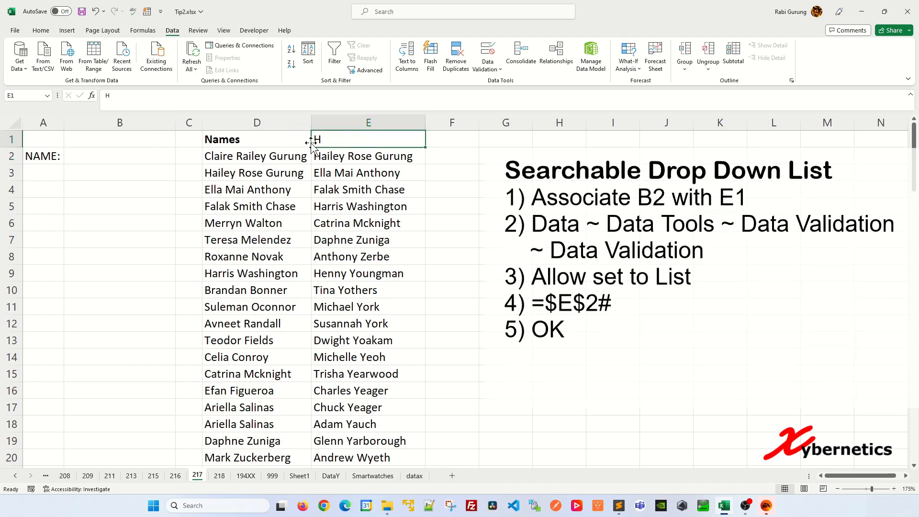
left_click(119, 155)
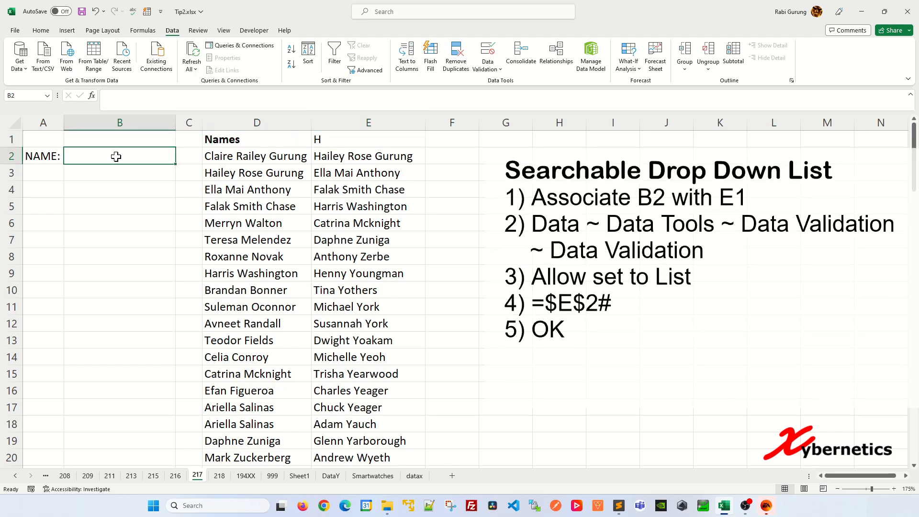
left_click(369, 143)
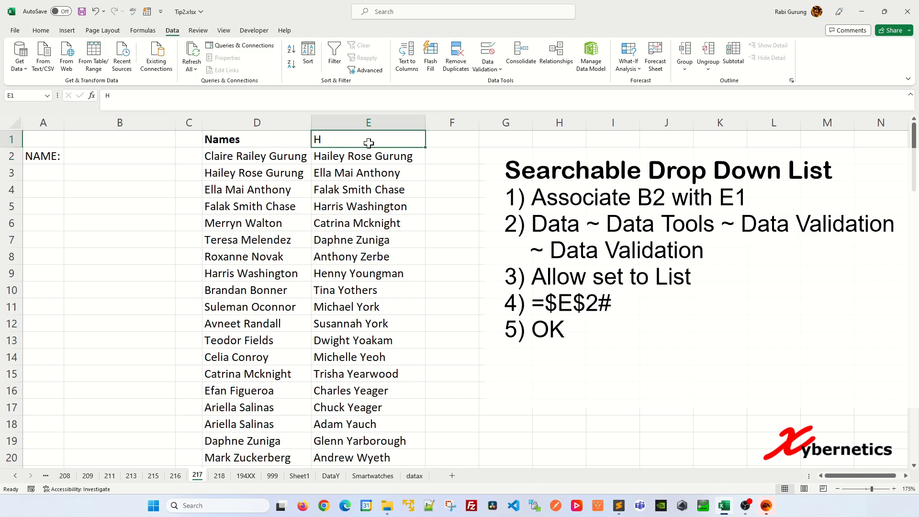
type("=")
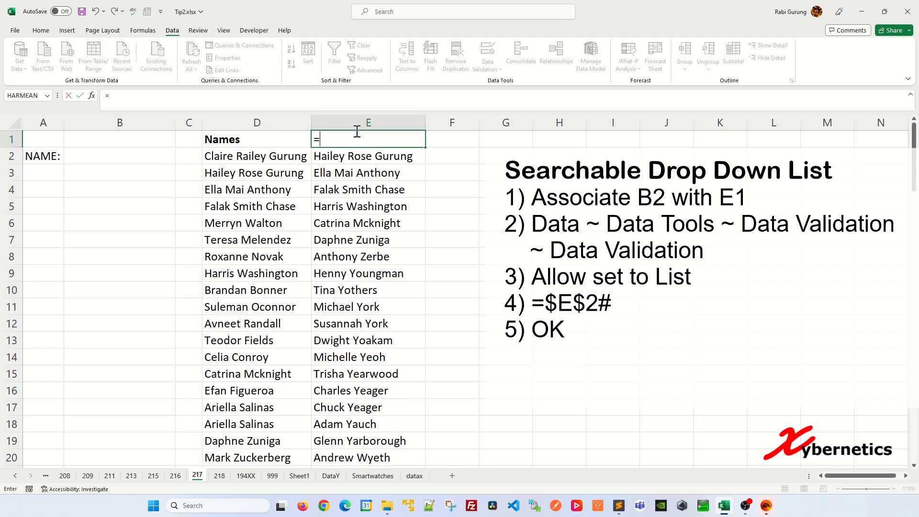
left_click(128, 156)
key("Return")
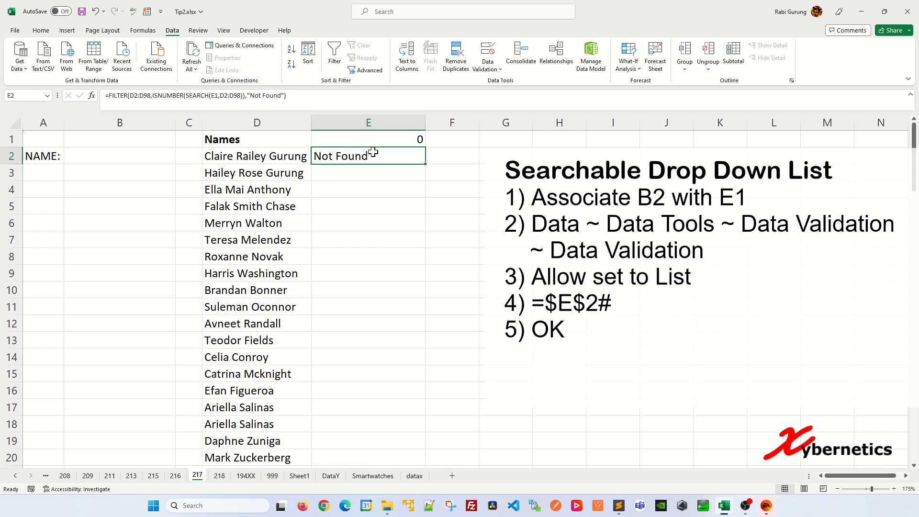
- Test the filter by entering C and x in turn in cell B2, and clear the cell
left_click(132, 156)
type("C")
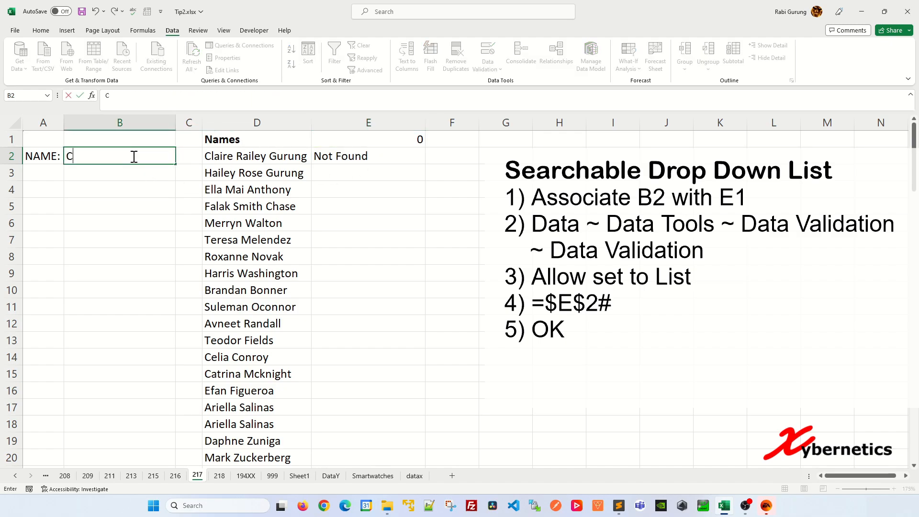
key("Return")
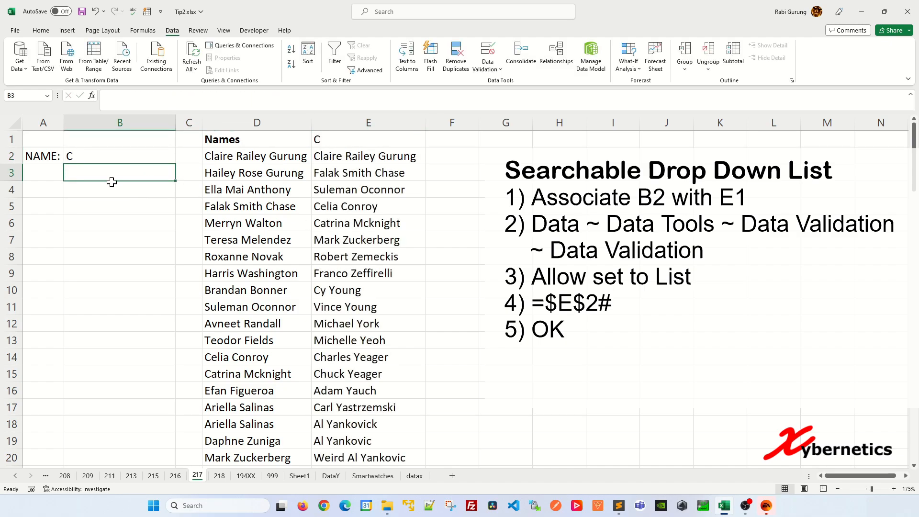
left_click(104, 156)
type("x")
key("Return")
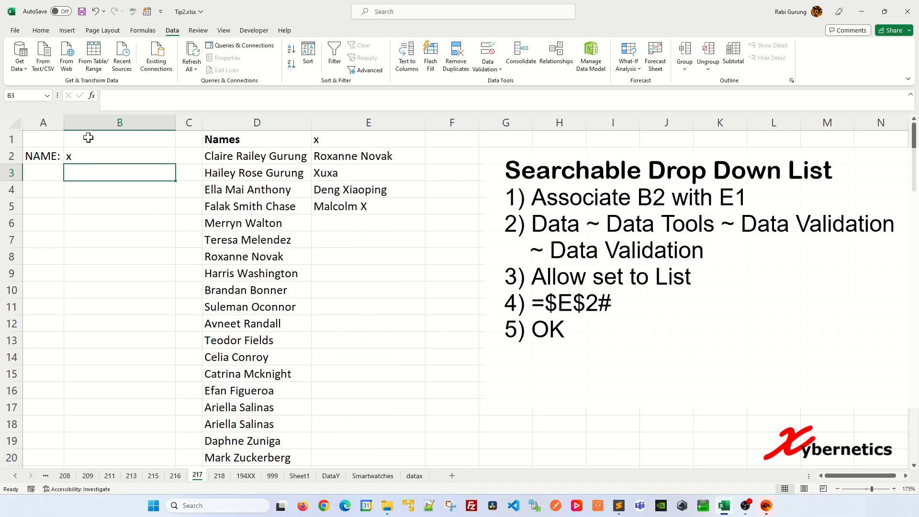
left_click(118, 159)
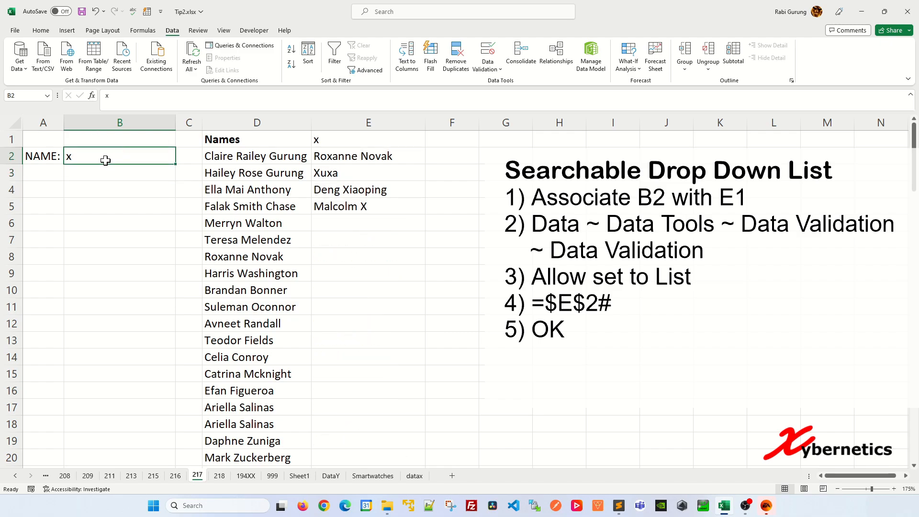
key("Delete")
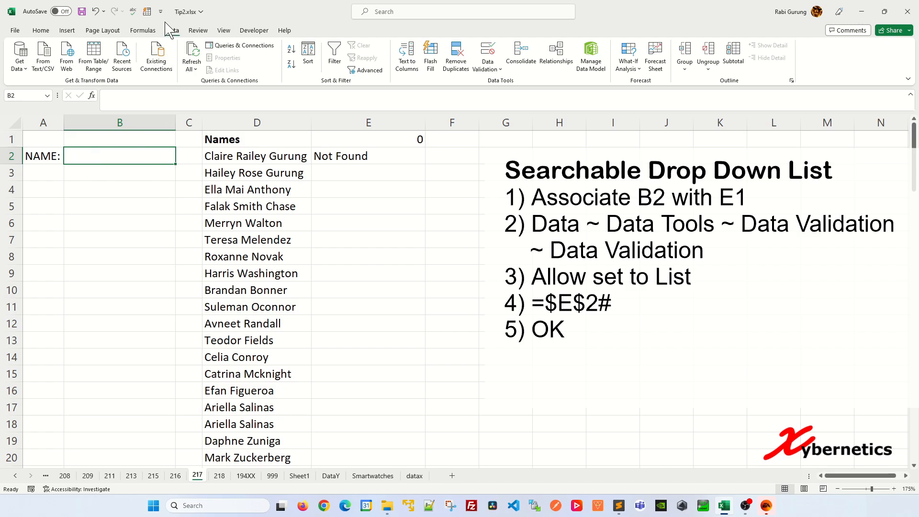
- Apply data validation to cell B2 that allows a List with the source =$E$2#
left_click(497, 69)
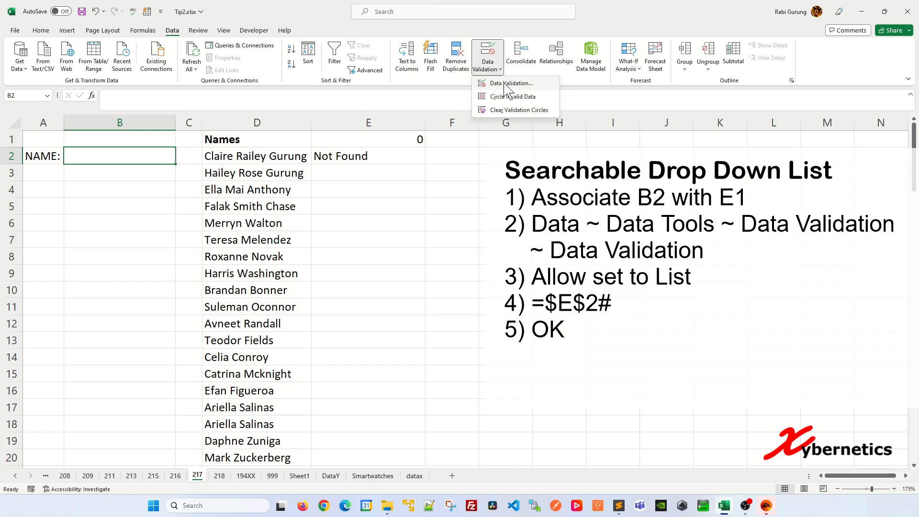
left_click(509, 84)
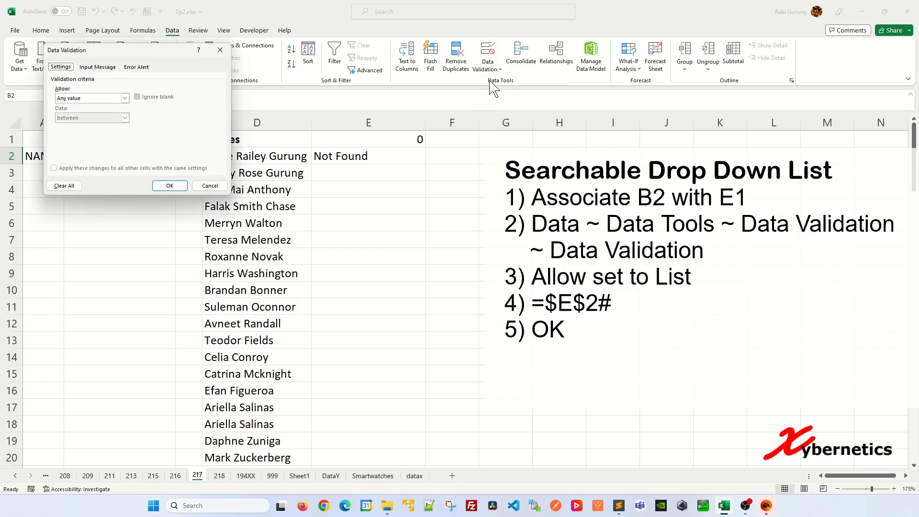
left_click(124, 98)
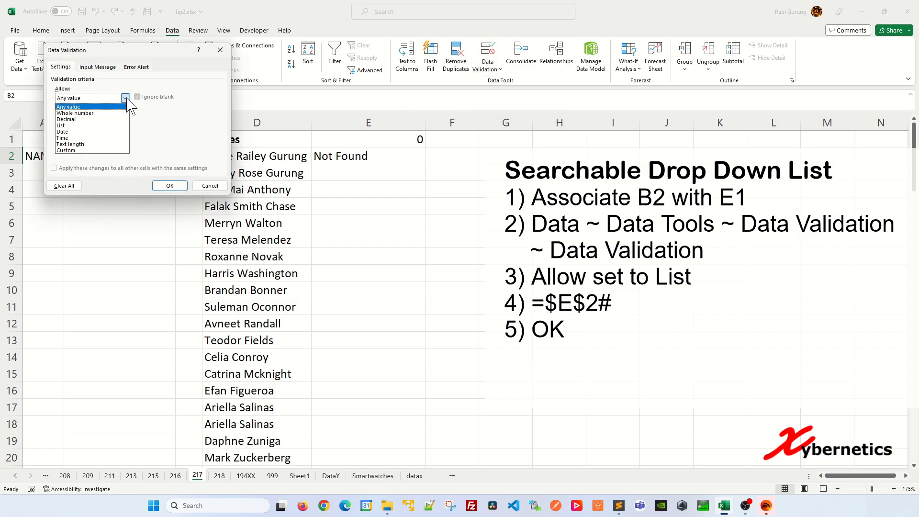
left_click(89, 125)
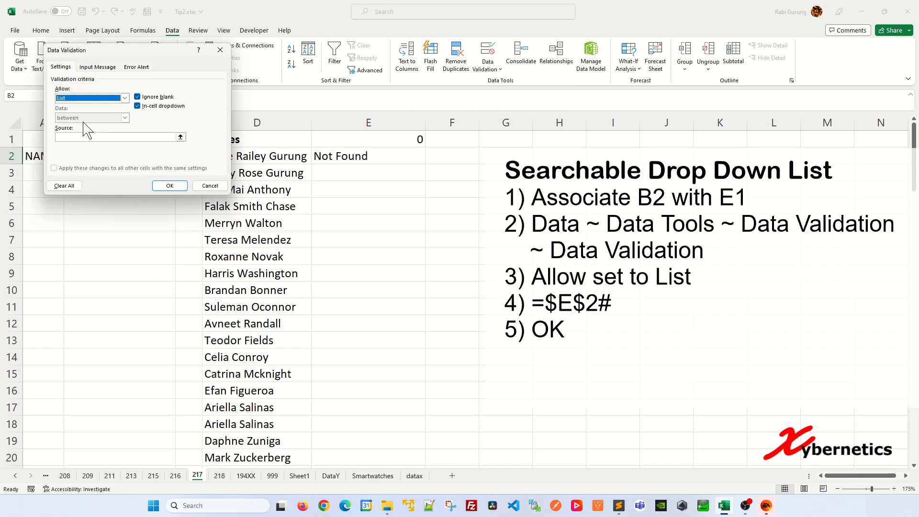
left_click(180, 138)
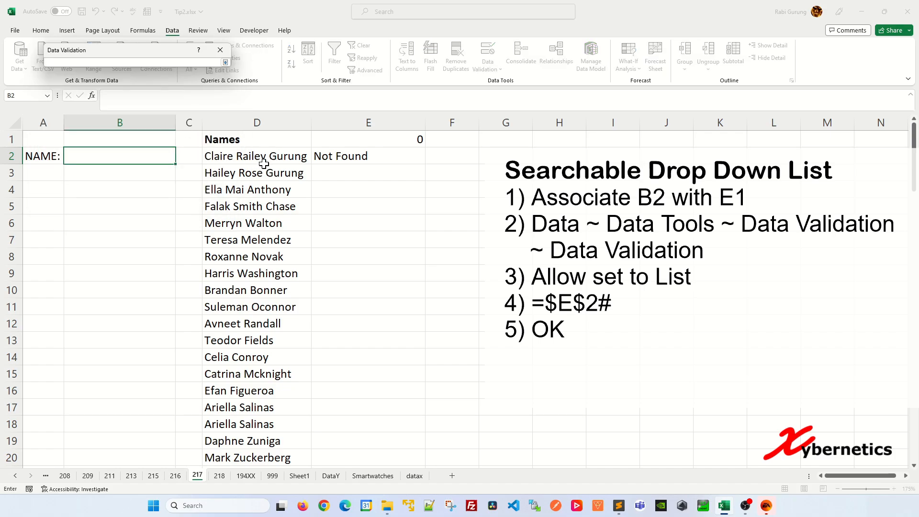
left_click(358, 155)
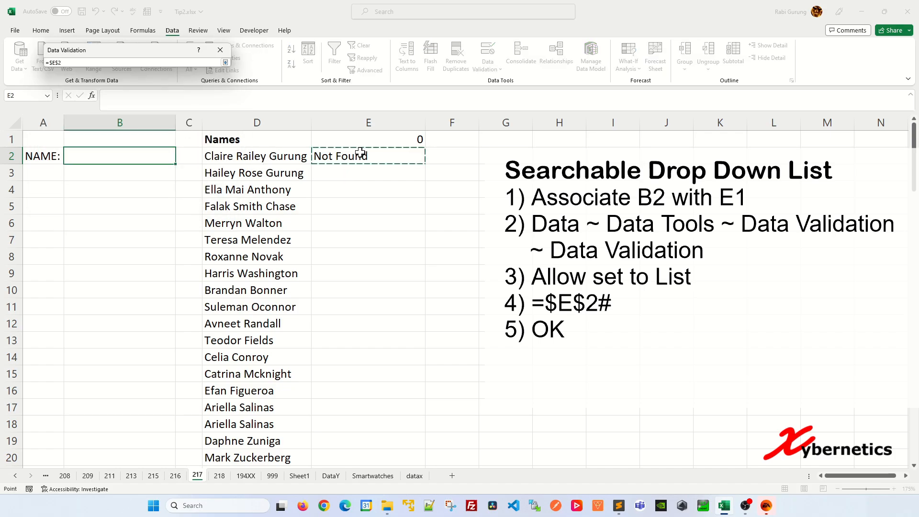
left_click(79, 63)
type("#")
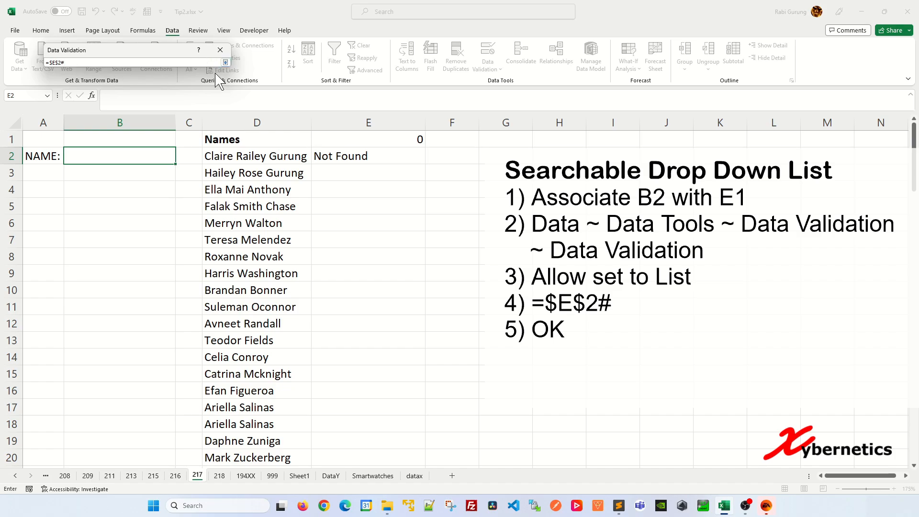
key("Return")
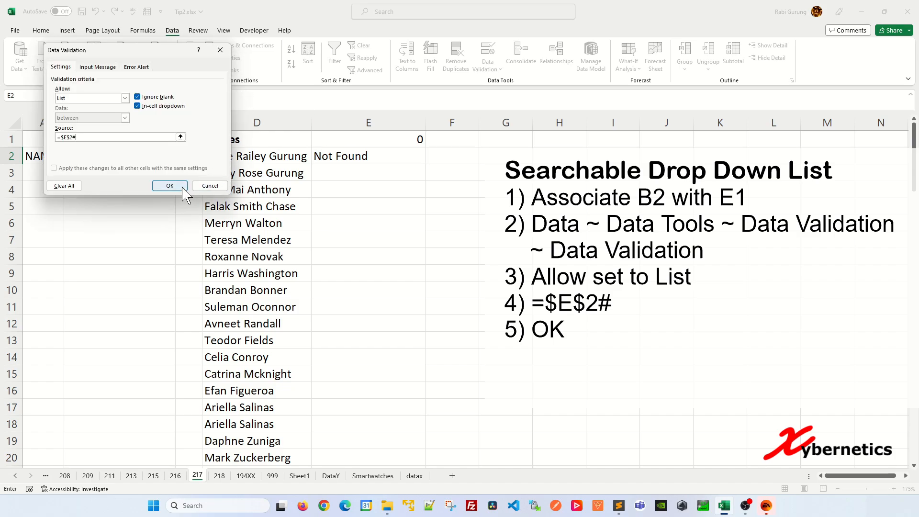
left_click(169, 186)
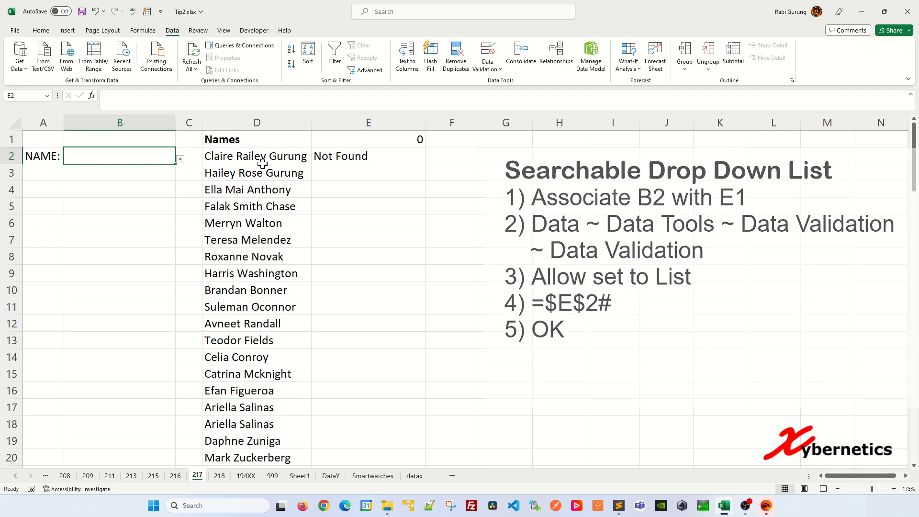
- Check the drop-down list of the empty cell B2, and try to enter h as the search text
left_click(181, 159)
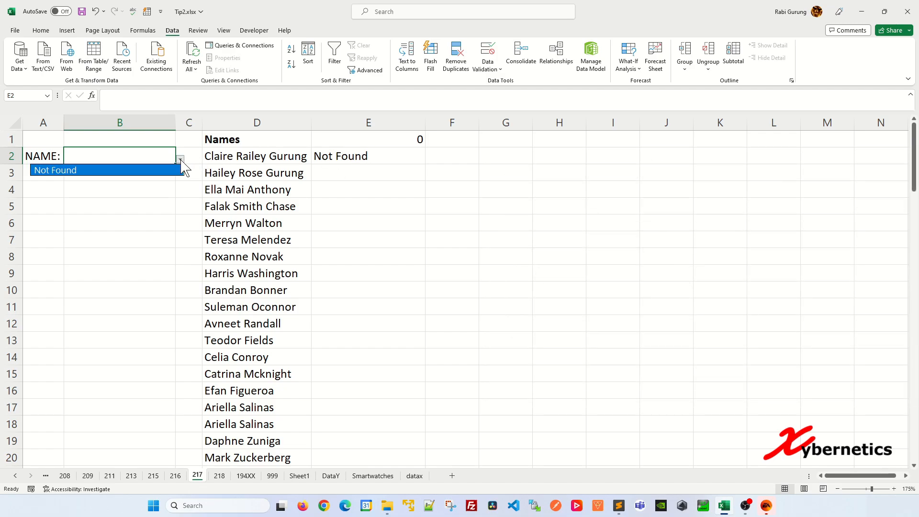
left_click(254, 180)
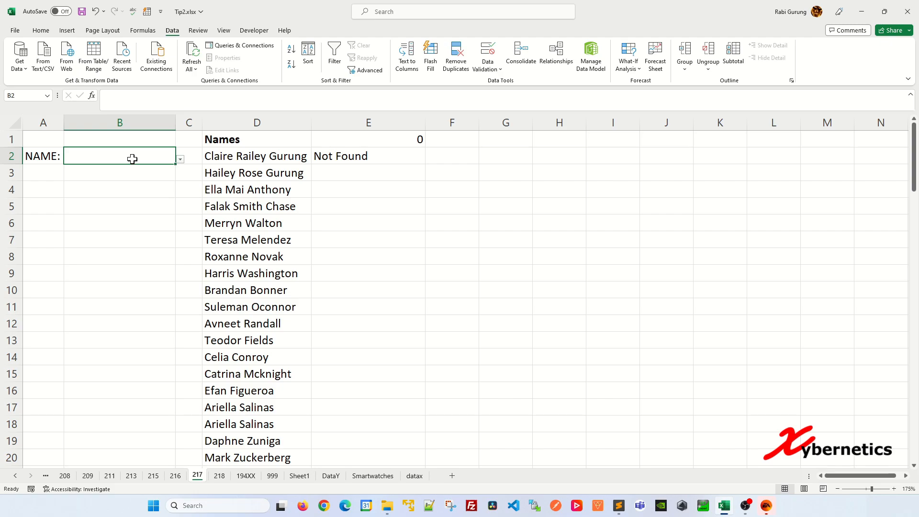
type("h")
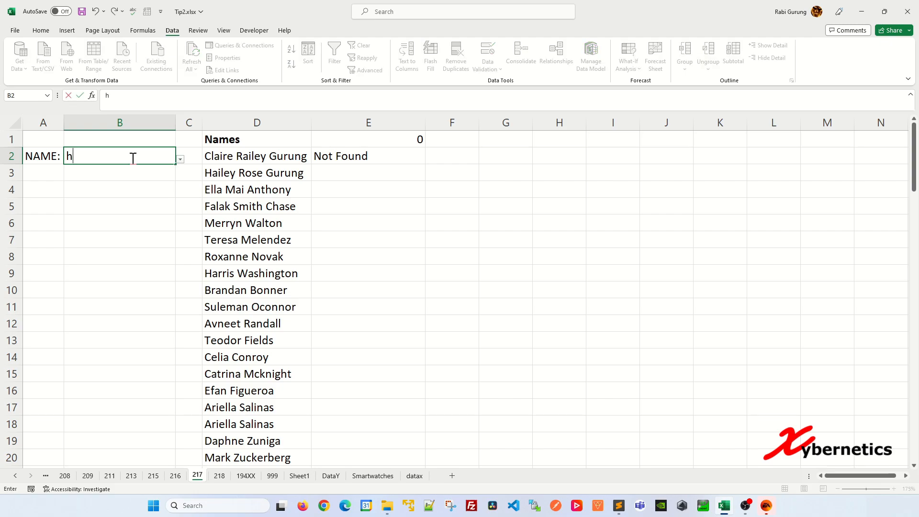
left_click(181, 160)
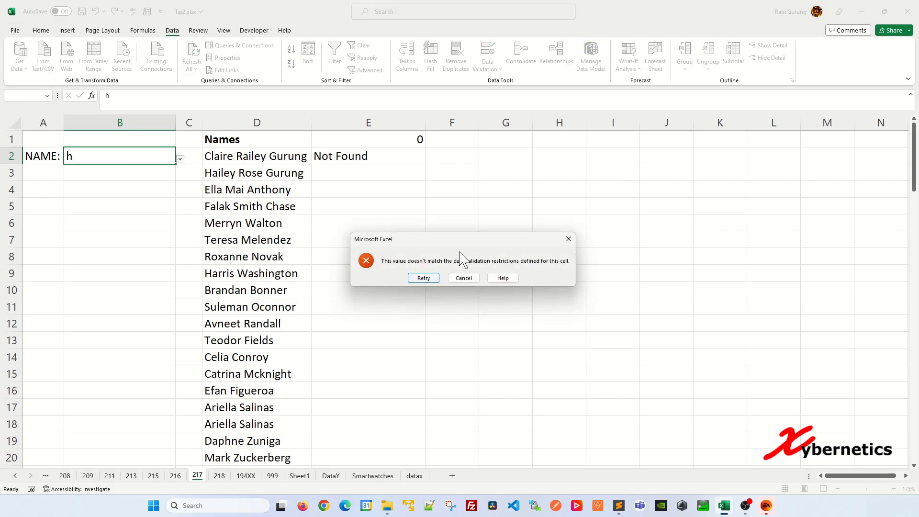
left_click_drag(471, 239, 224, 214)
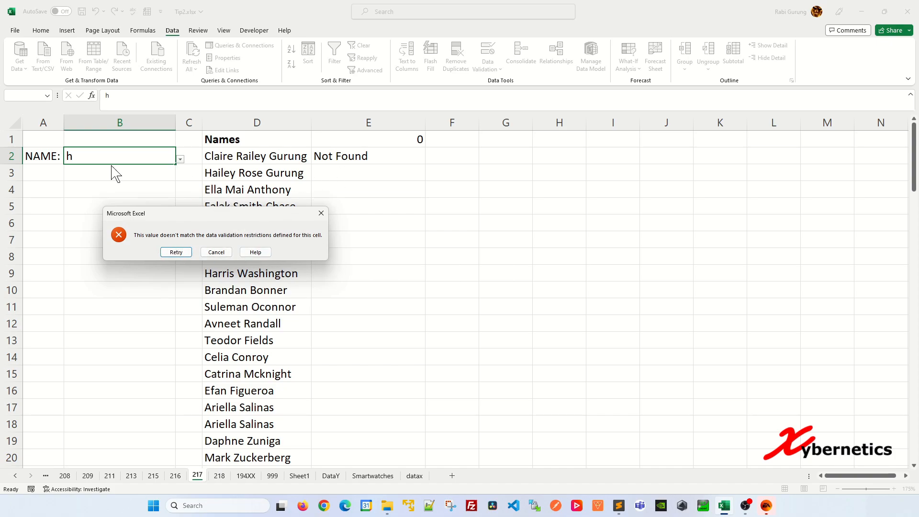
left_click(320, 214)
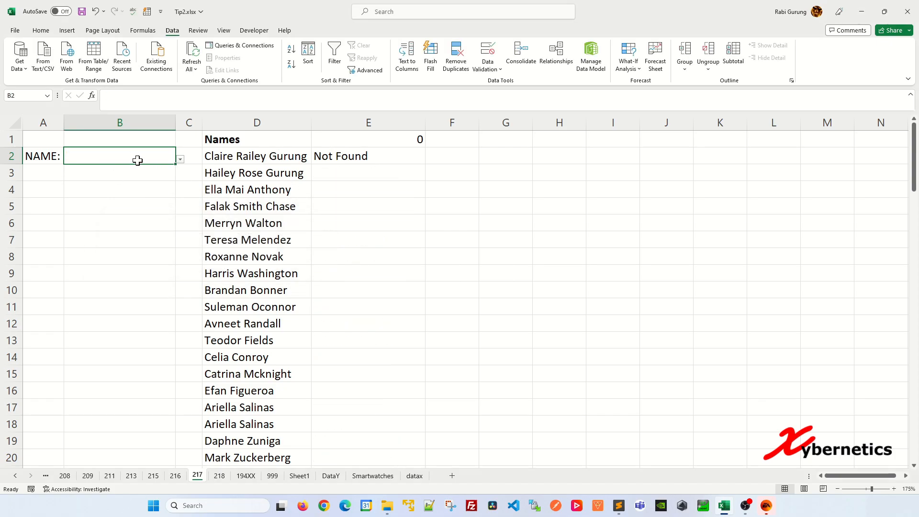
- Turn off the error alert after invalid data is entered in the data validation of cell B2
left_click(490, 70)
left_click(502, 84)
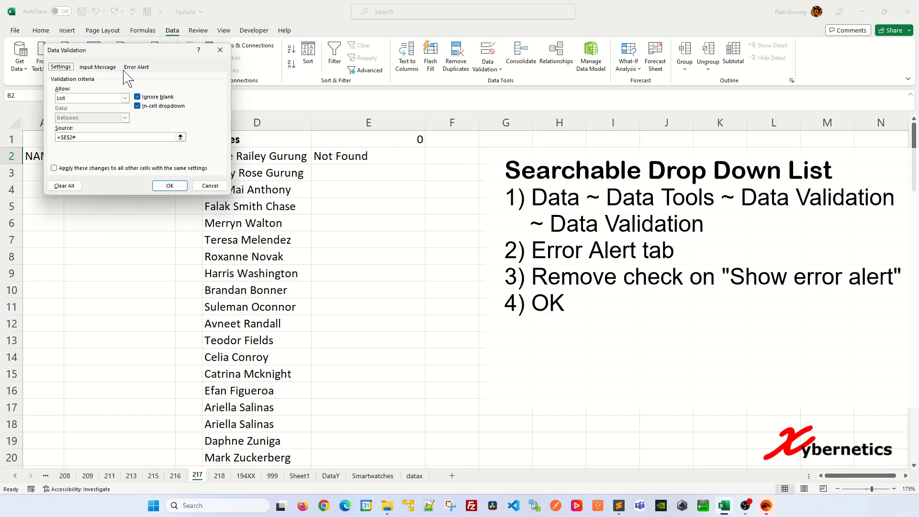
left_click(137, 67)
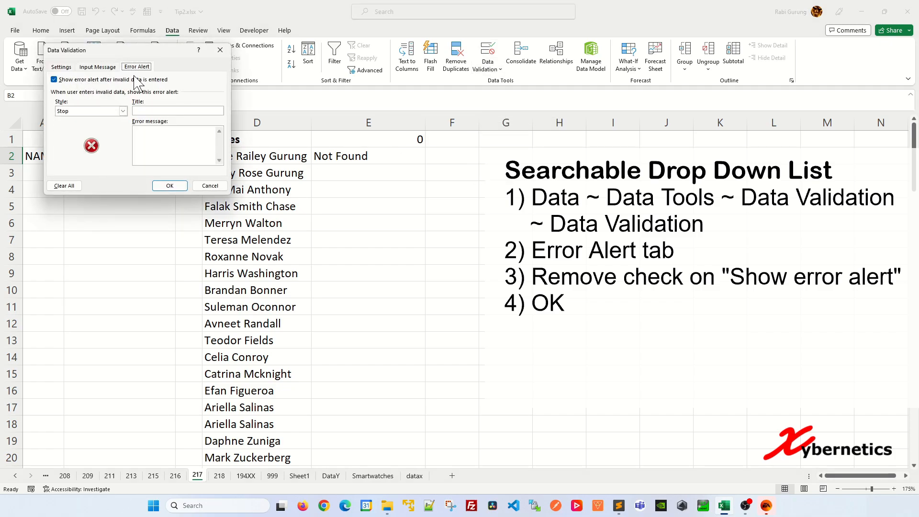
left_click(79, 80)
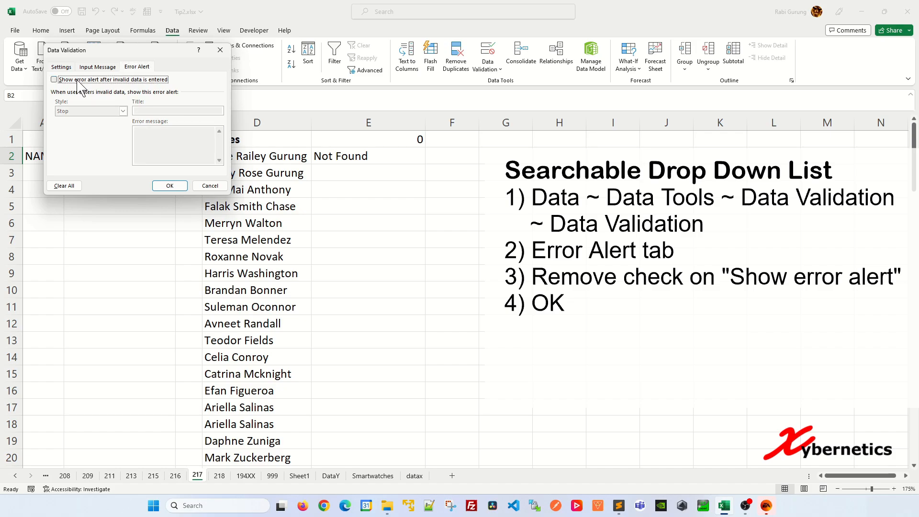
left_click(171, 185)
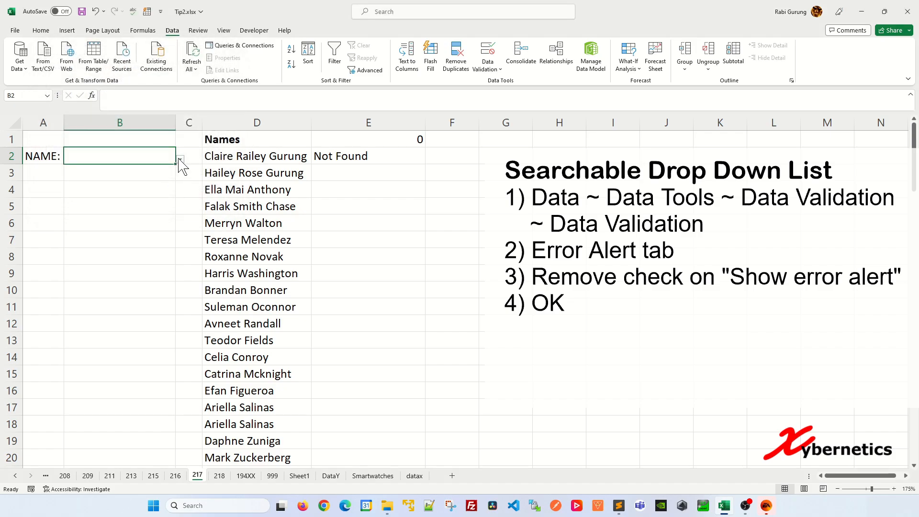
- Test the search by entering h in cell B2 and browsing the matching names in its drop-down list
type("h")
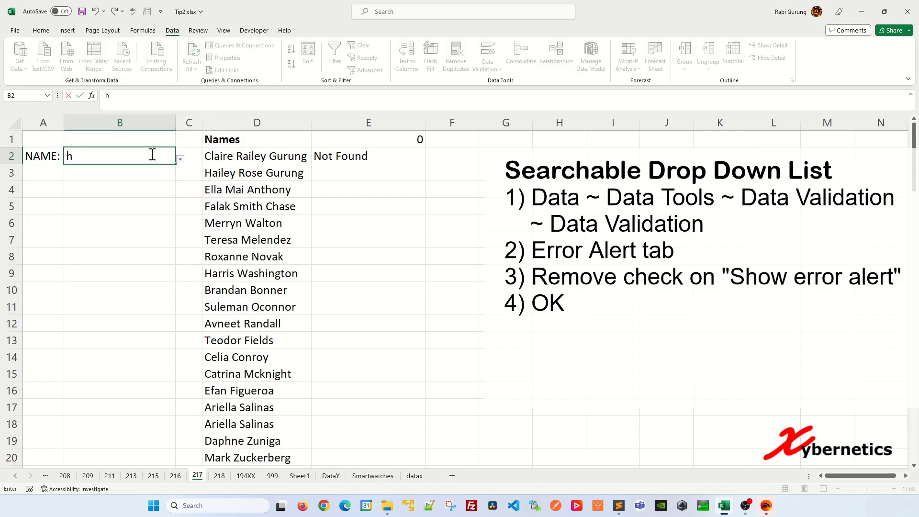
left_click(180, 160)
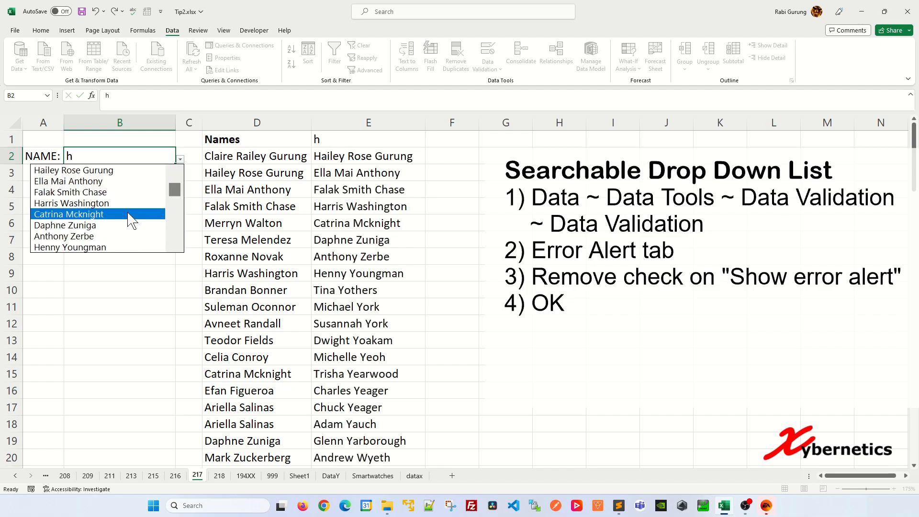
left_click_drag(175, 190, 180, 170)
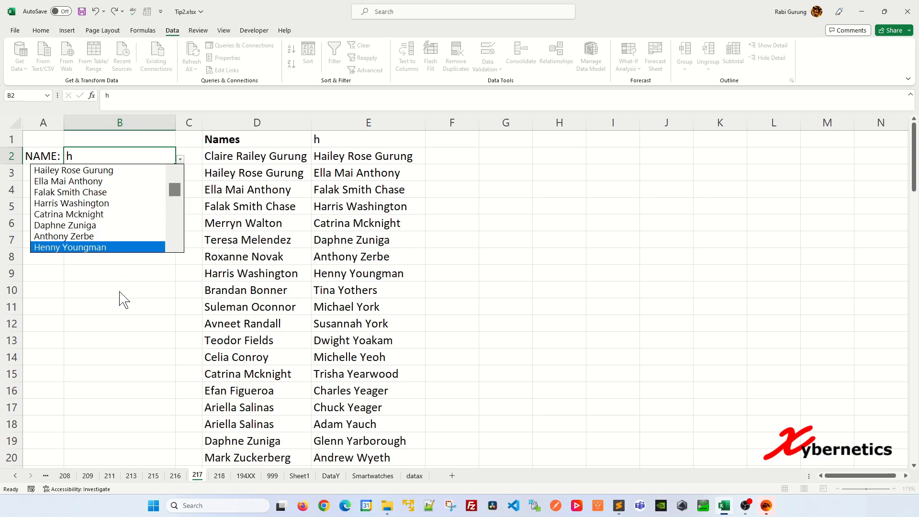
key("Escape")
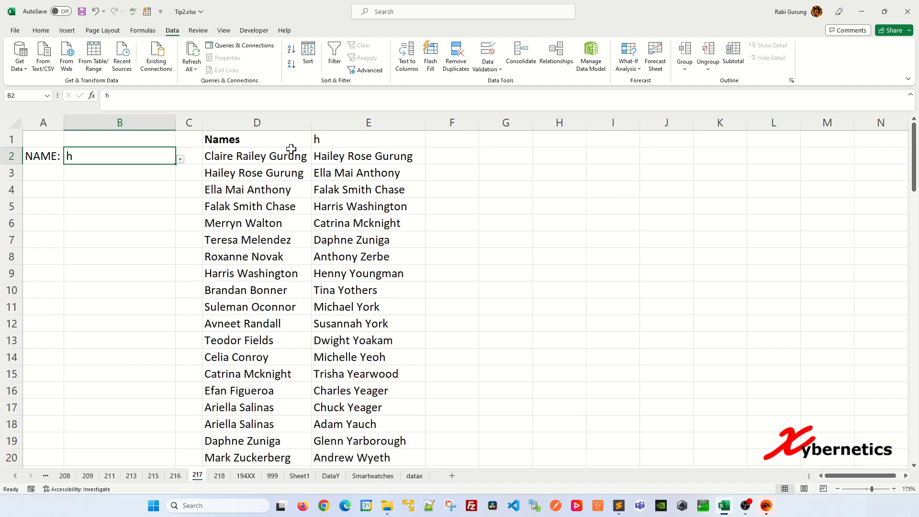
- Wrap the formula in cell E2 in SORT, giving =SORT(FILTER(D2:D98,ISNUMBER(SEARCH(E1,D2:D98)),"Not Found"))
left_click(332, 157)
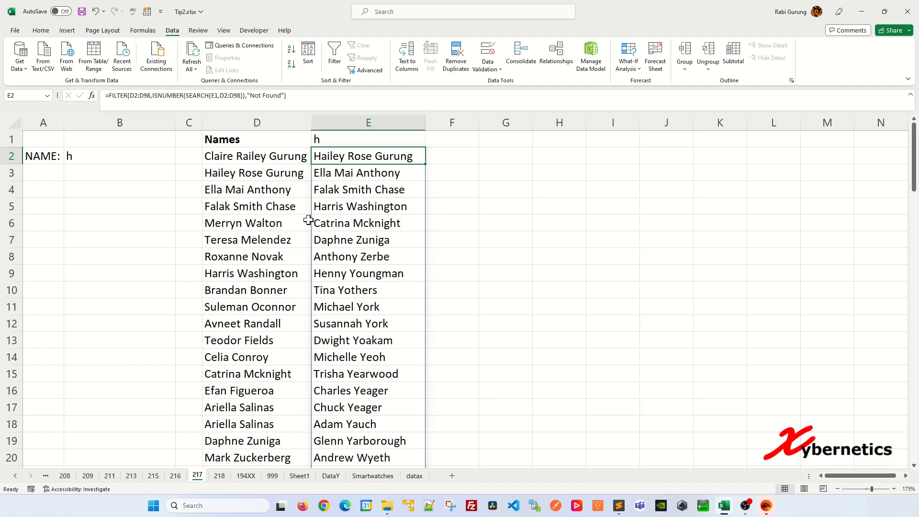
left_click(106, 95)
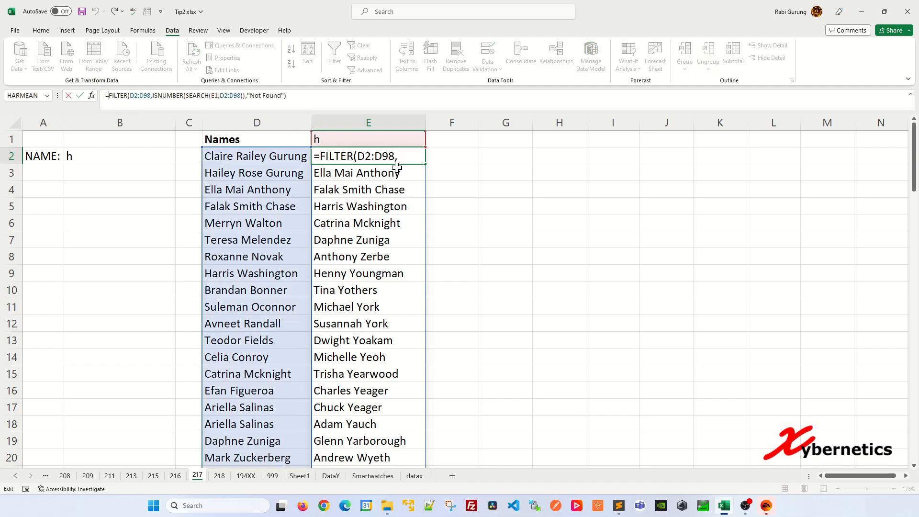
type("SORT(")
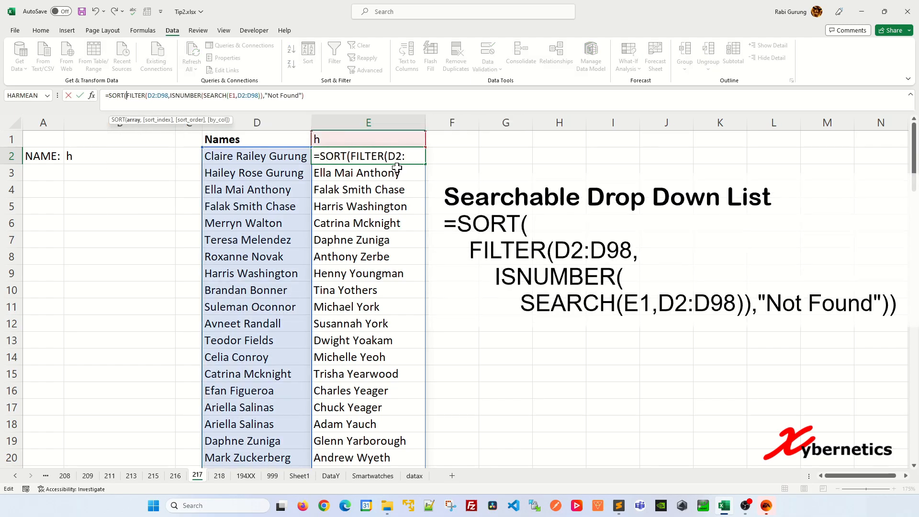
left_click(314, 96)
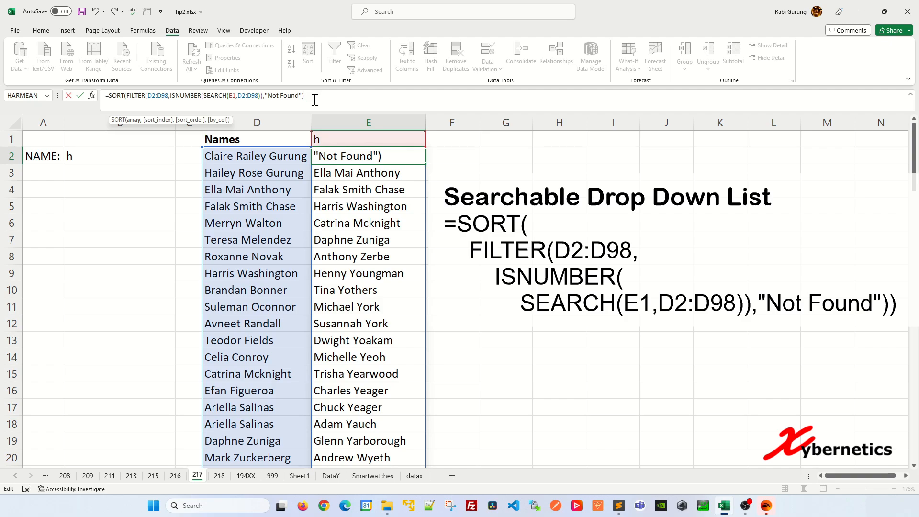
type(")")
key("Return")
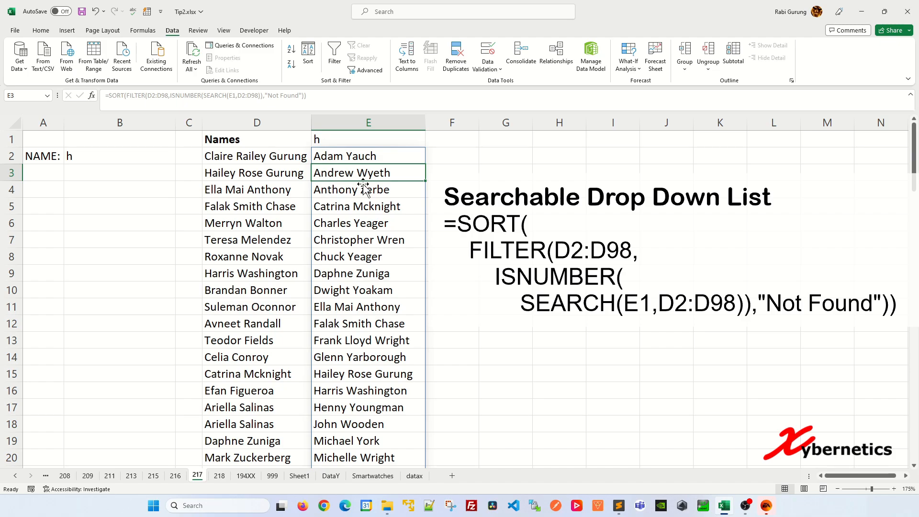
- Wrap the E2 formula in UNIQUE to remove duplicates, giving =UNIQUE(SORT(FILTER(D2:D98,ISNUMBER(SEARCH(E1,D2:D98)),"Not Found")))
left_click(485, 190)
left_click(362, 156)
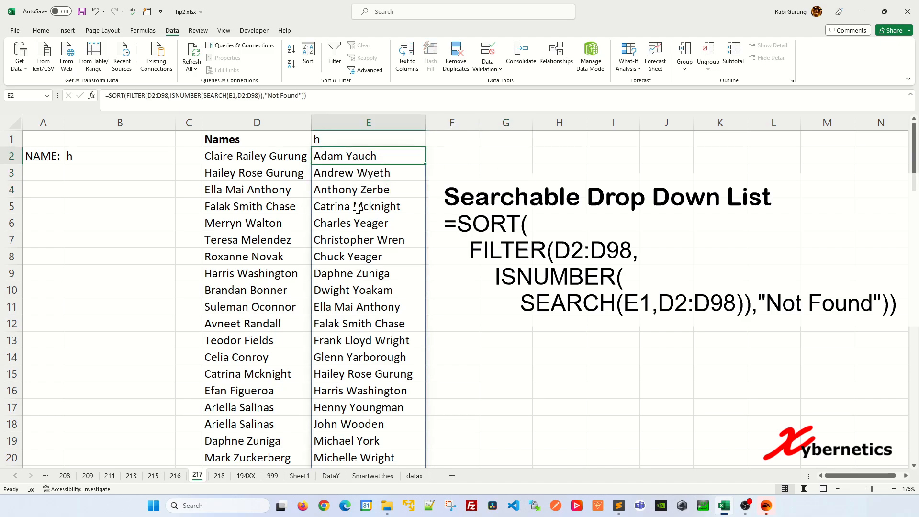
scroll(366, 268, "down", 7)
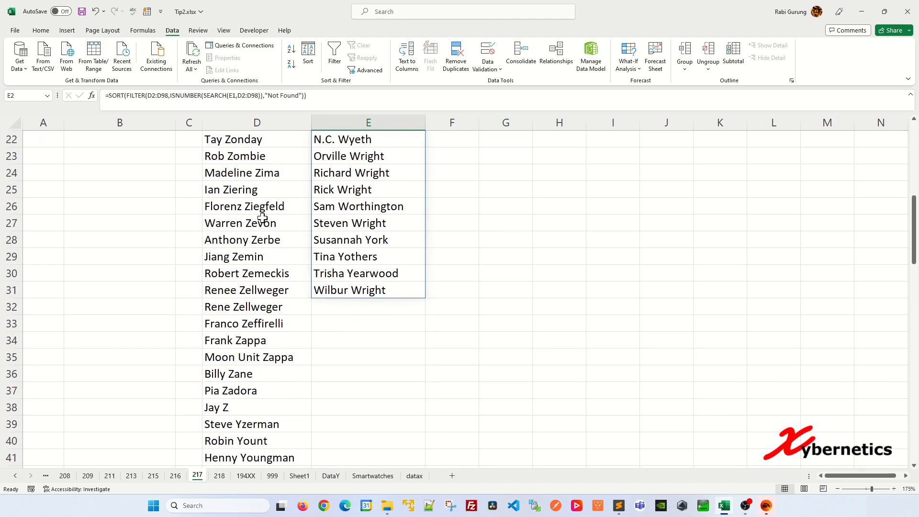
scroll(348, 240, "up", 7)
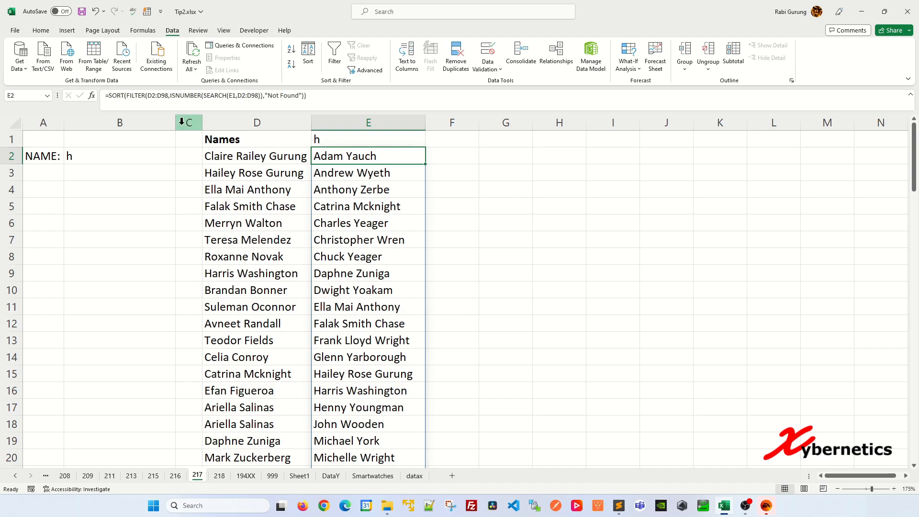
left_click(117, 96)
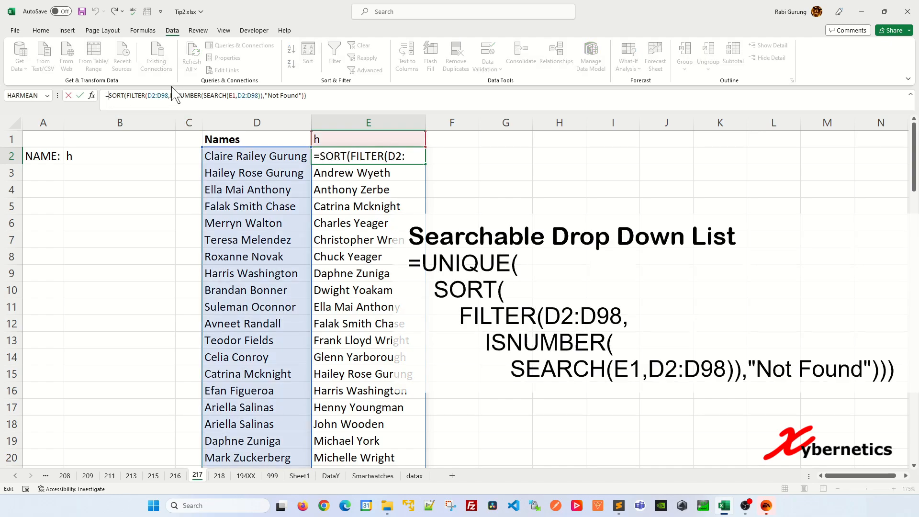
type("UNIQUE(")
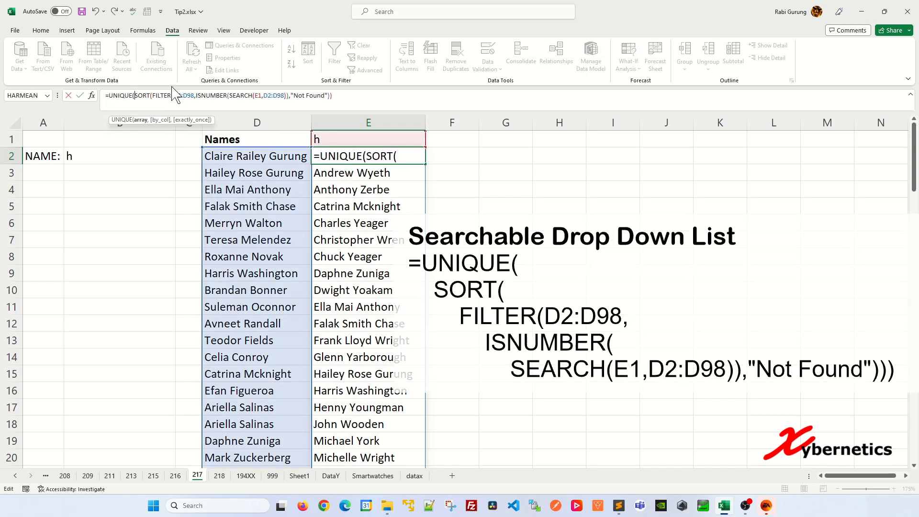
left_click(347, 98)
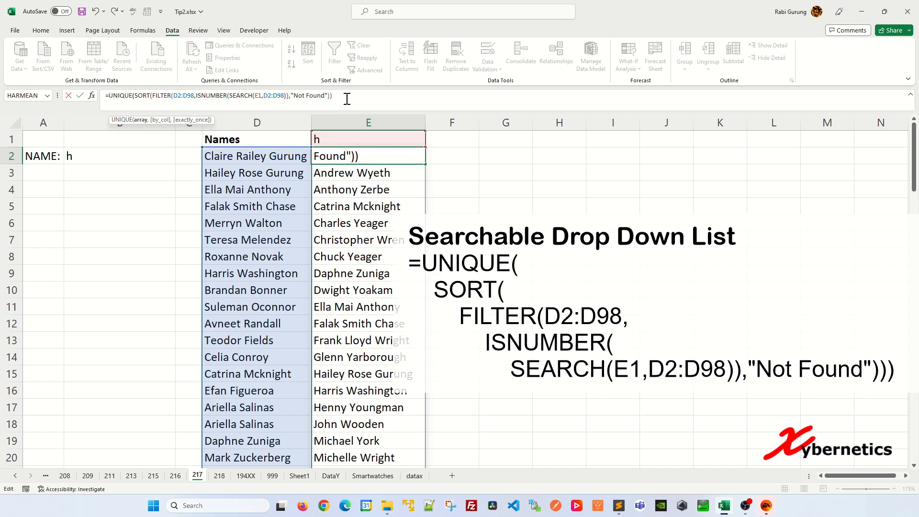
type(")")
key("Return")
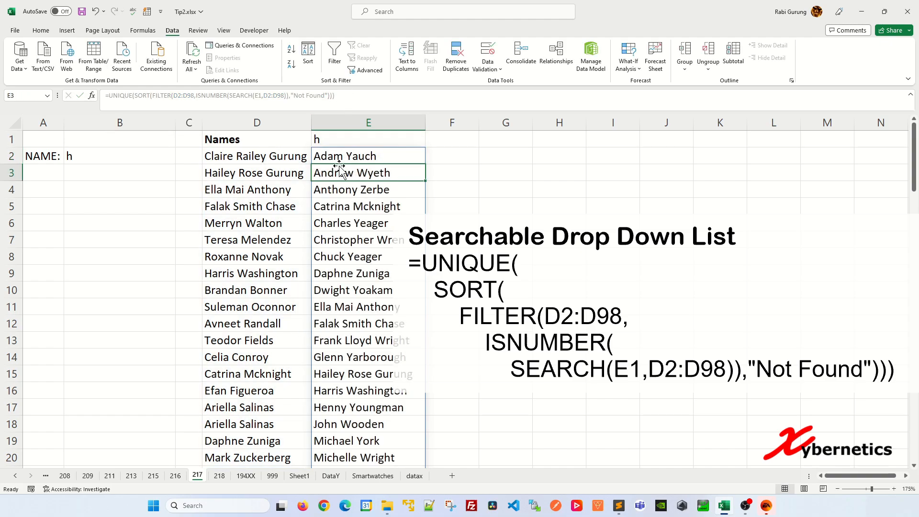
- Check the order of the names in the drop-down list of cell B2 for the search text h
left_click(148, 161)
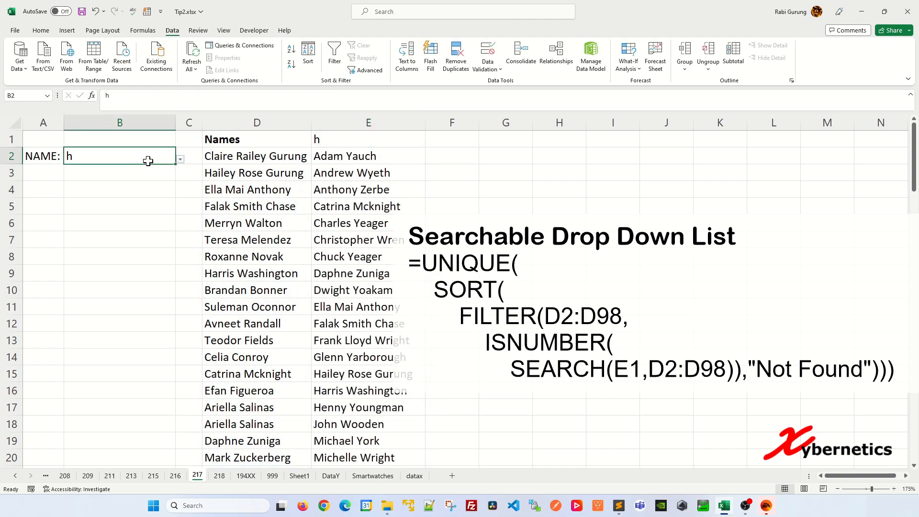
left_click(180, 159)
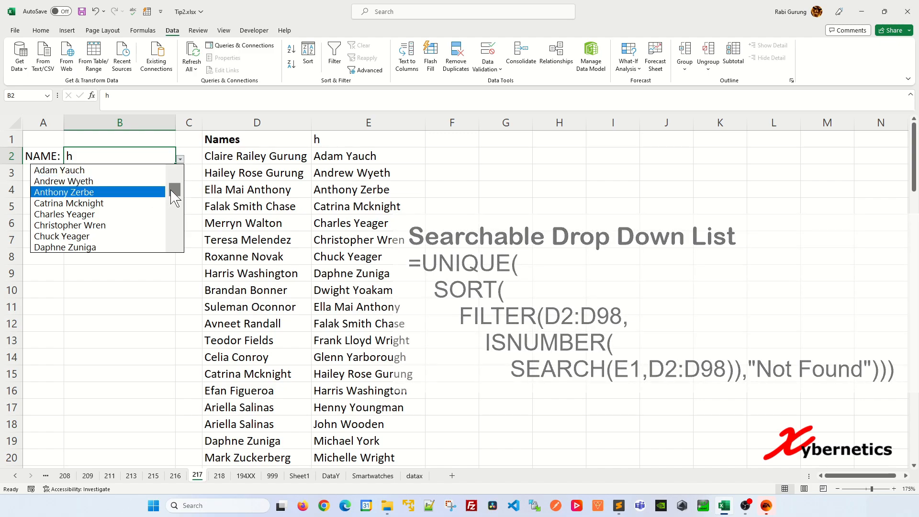
mouse_move(176, 191)
left_mouse_down()
mouse_move(177, 228)
mouse_move(173, 194)
left_mouse_up()
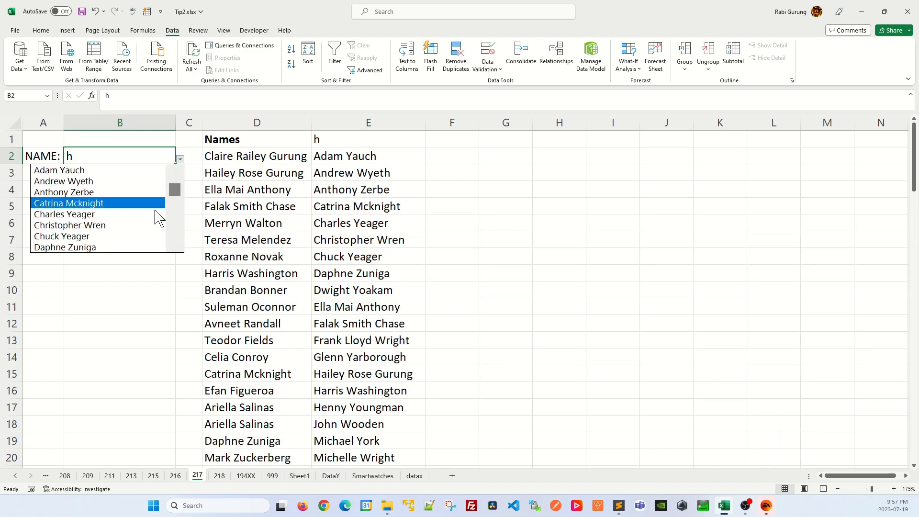
key("Escape")
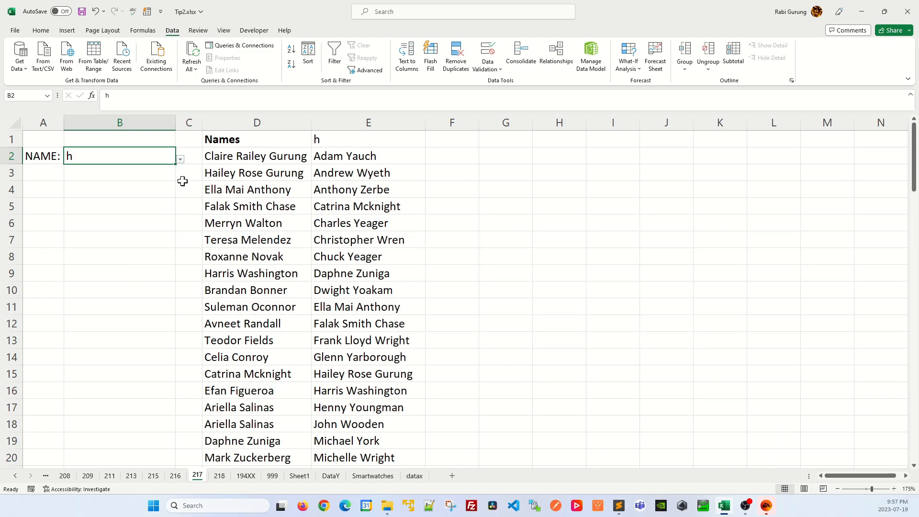
- Test the search with C in cell B2 and open its drop-down list of matching names
double_click(140, 157)
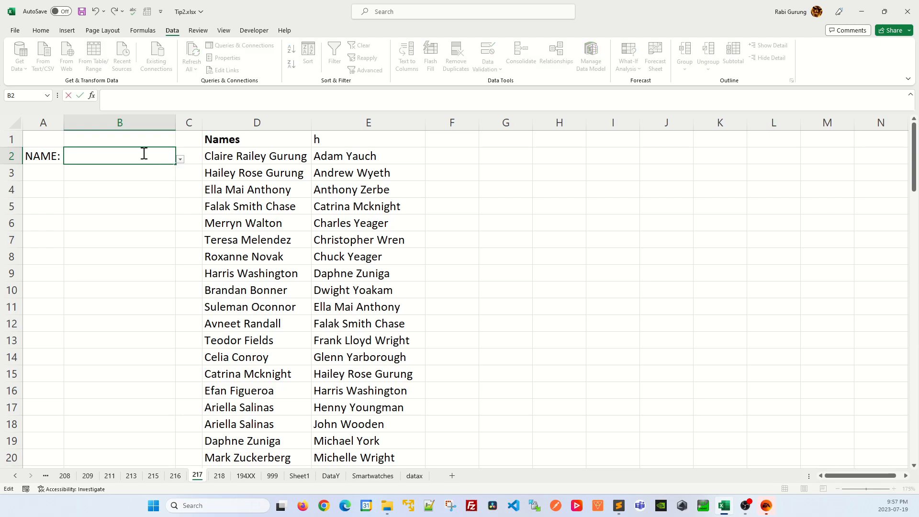
type("C")
key("Return")
left_click(147, 154)
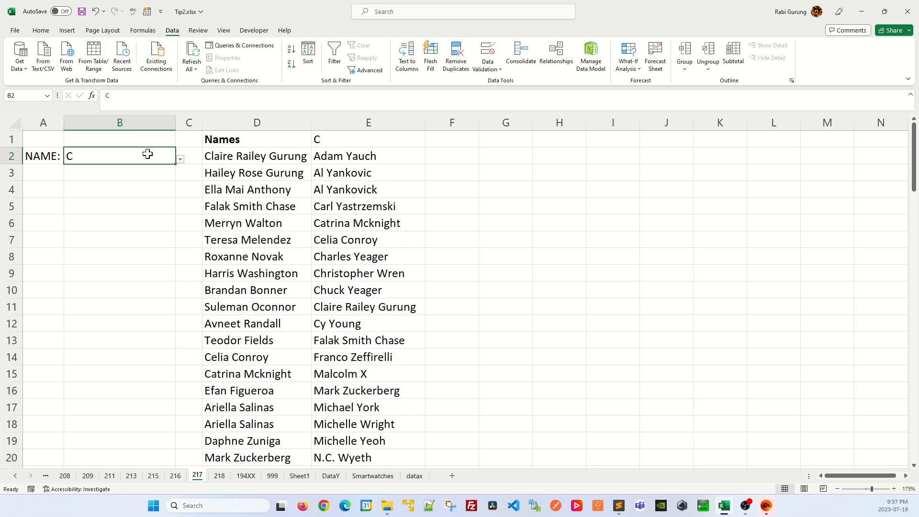
left_click(180, 158)
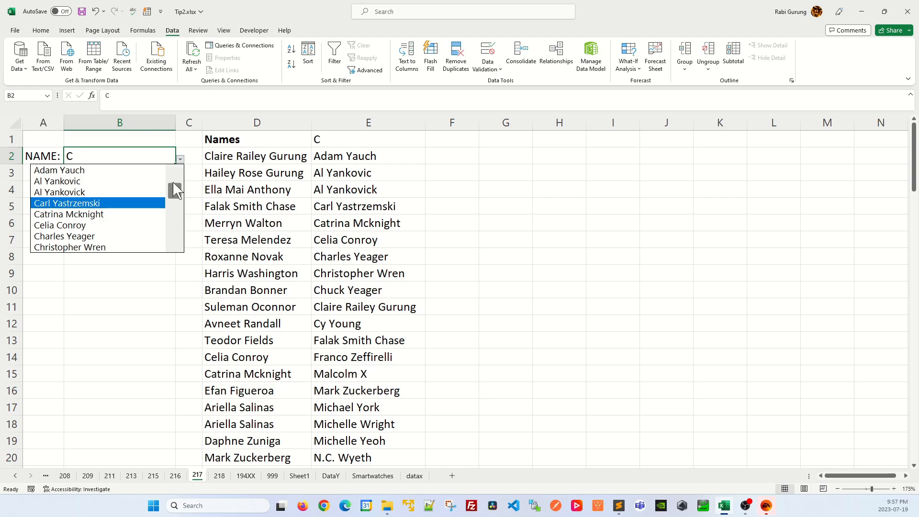
- Clear the search text from cell B2 and open its drop-down list
left_click(102, 155)
key("Delete")
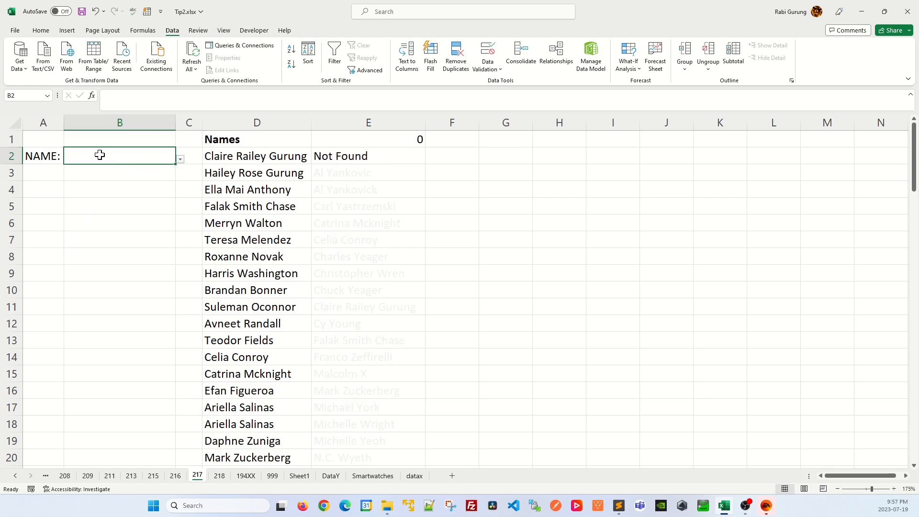
left_click(181, 160)
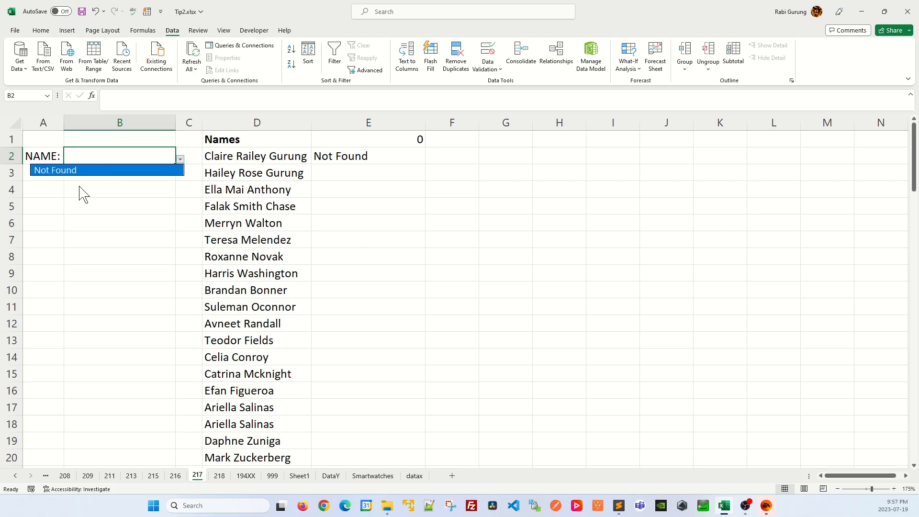
left_click(140, 161)
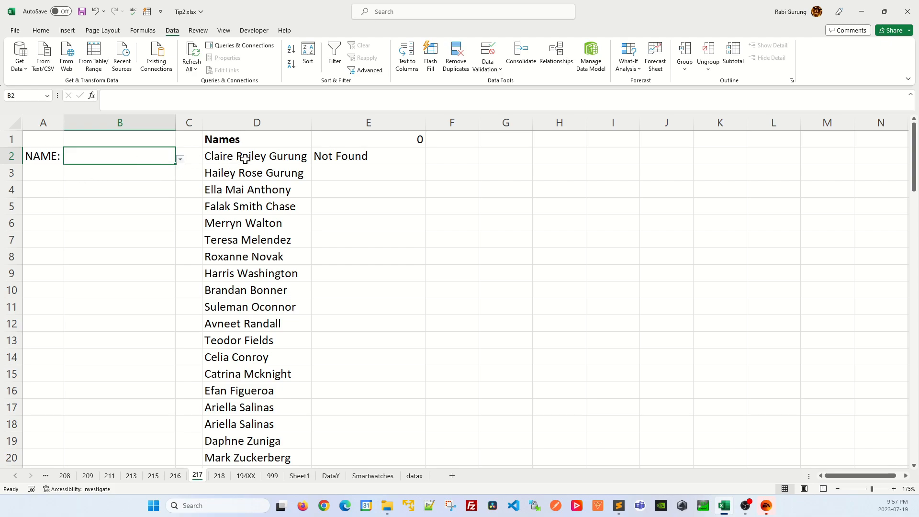
left_click_drag(242, 157, 245, 323)
left_click(142, 227)
left_click(117, 156)
- Start wrapping the E2 formula in an IF function with the logical test E1=0
left_click(334, 157)
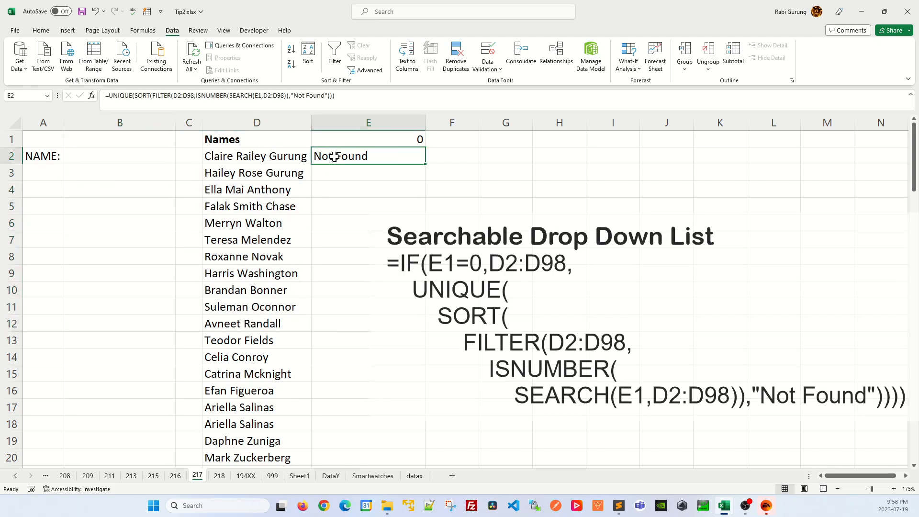
left_click(107, 96)
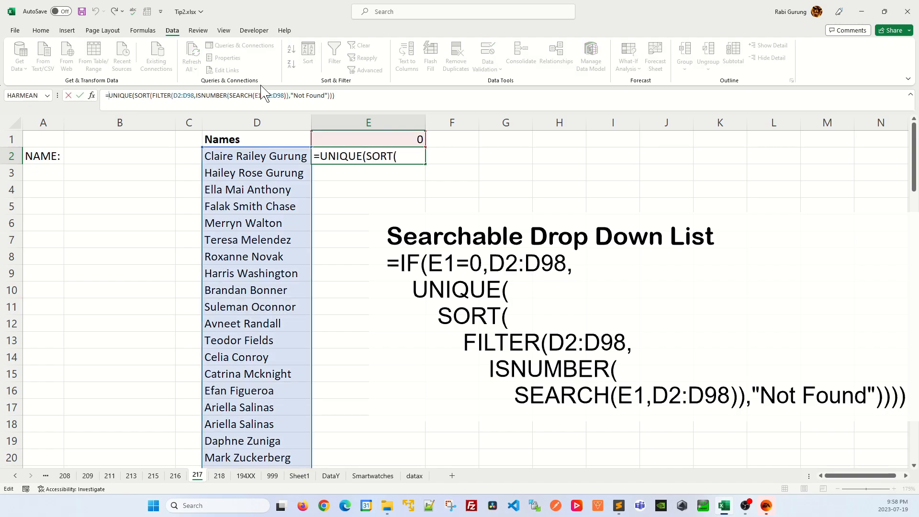
type("IF(")
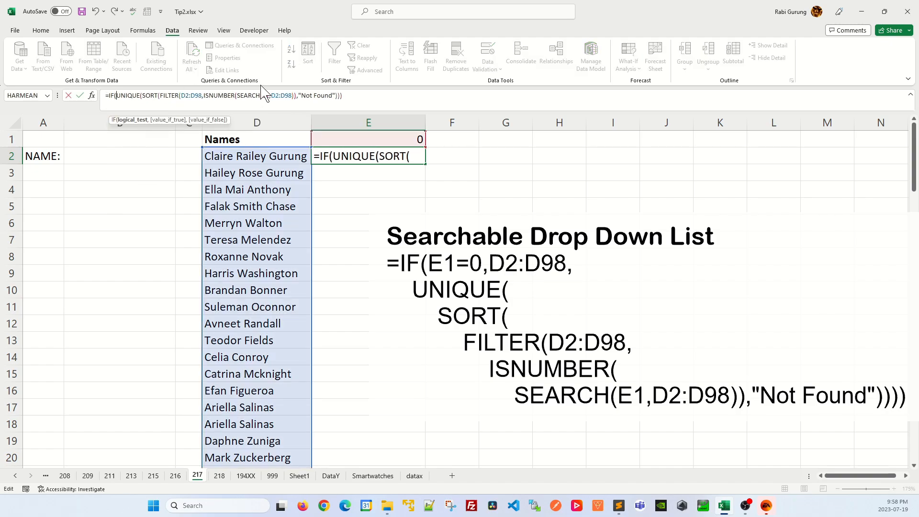
left_click(379, 140)
type("=0")
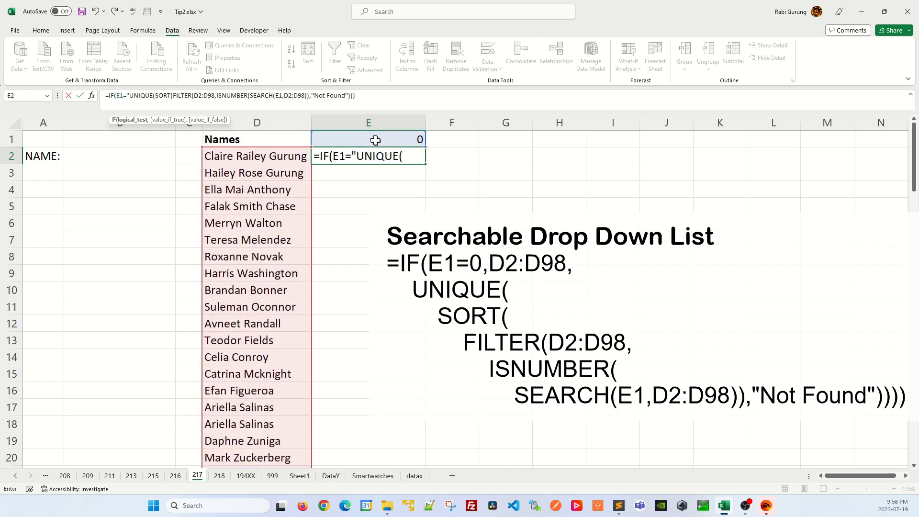
type(",")
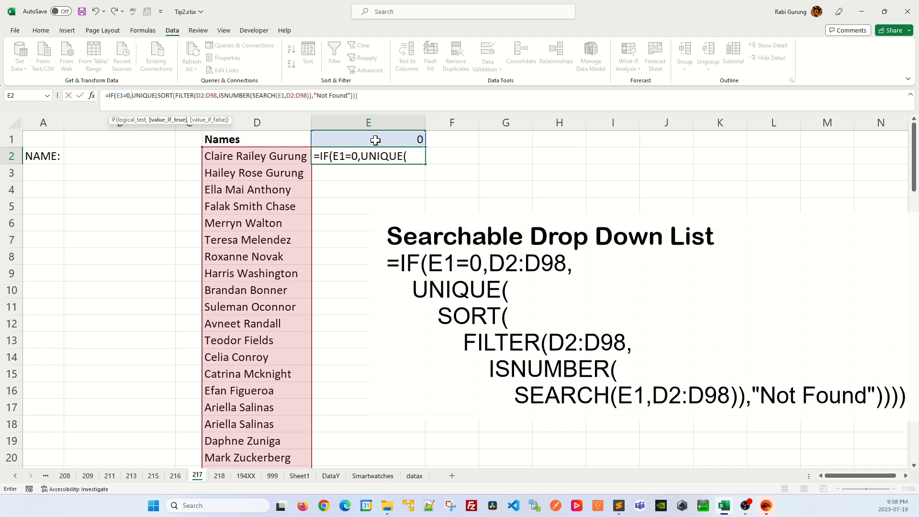
- Set D2:D98 as the IF's true value and complete the formula as =IF(E1=0,D2:D98,UNIQUE(SORT(FILTER(D2:D98,ISNUMBER(SEARCH(E1,D2:D98)),"Not Found"))))
left_click(301, 157)
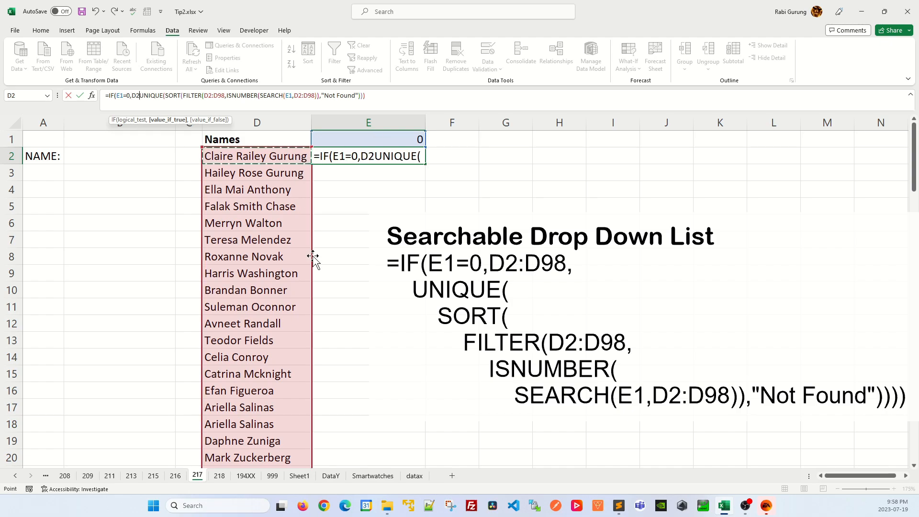
scroll(293, 306, "down", 20)
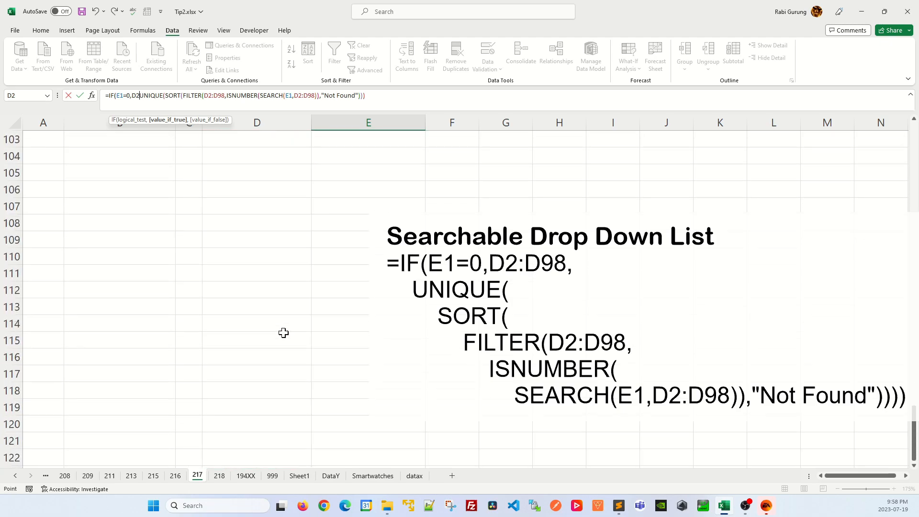
scroll(280, 287, "up", 4)
left_click(276, 251, "shift")
scroll(283, 211, "up", 12)
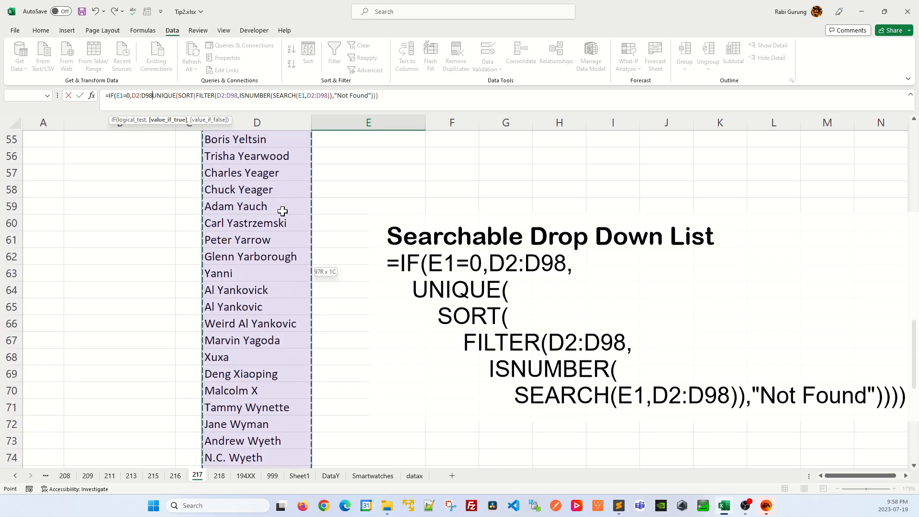
scroll(283, 211, "up", 18)
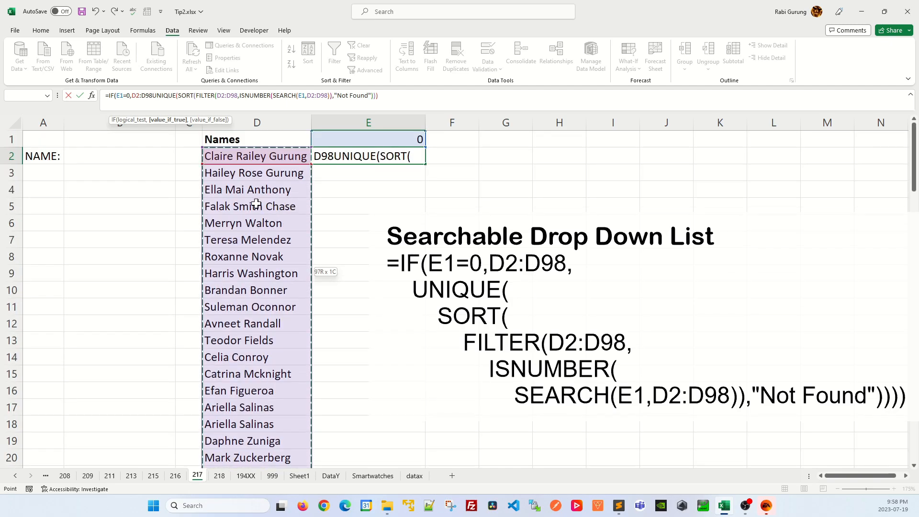
type(",")
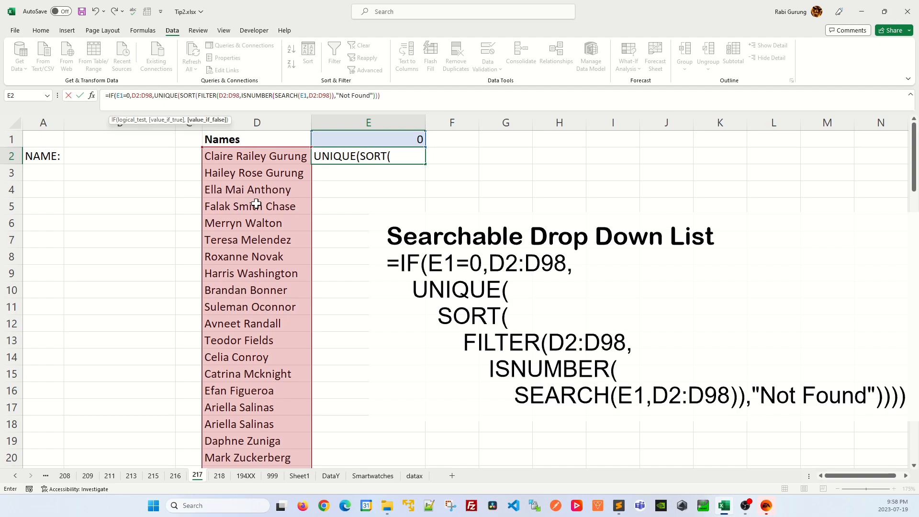
left_click(389, 97)
type(")")
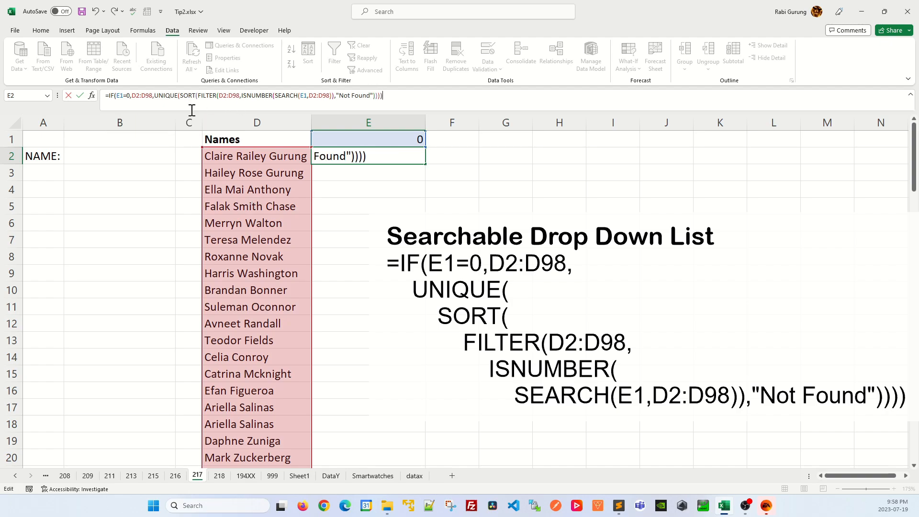
key("Return")
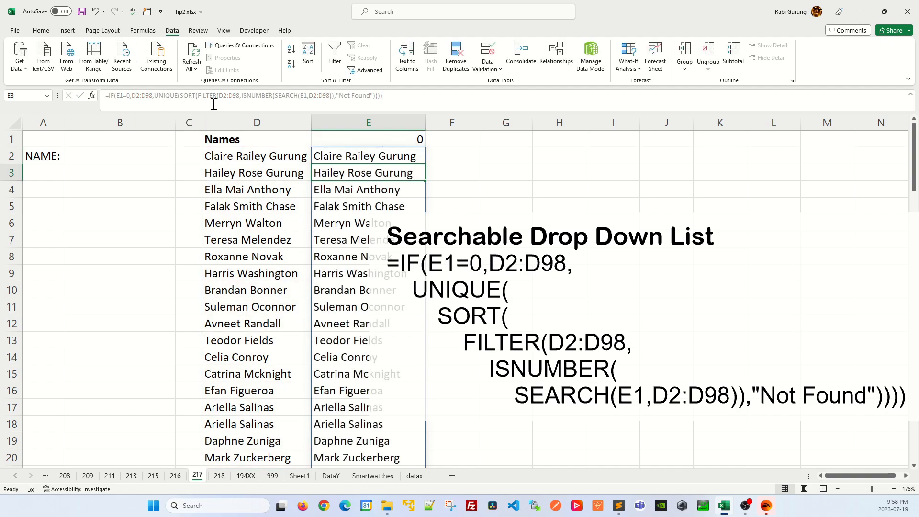
- Check the drop-down list of the empty cell B2 for the full range of names
left_click(103, 156)
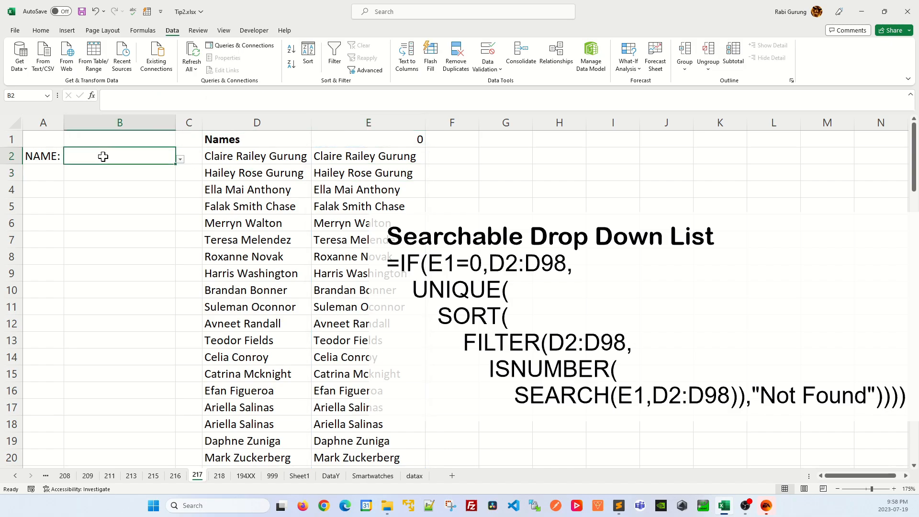
left_click(180, 159)
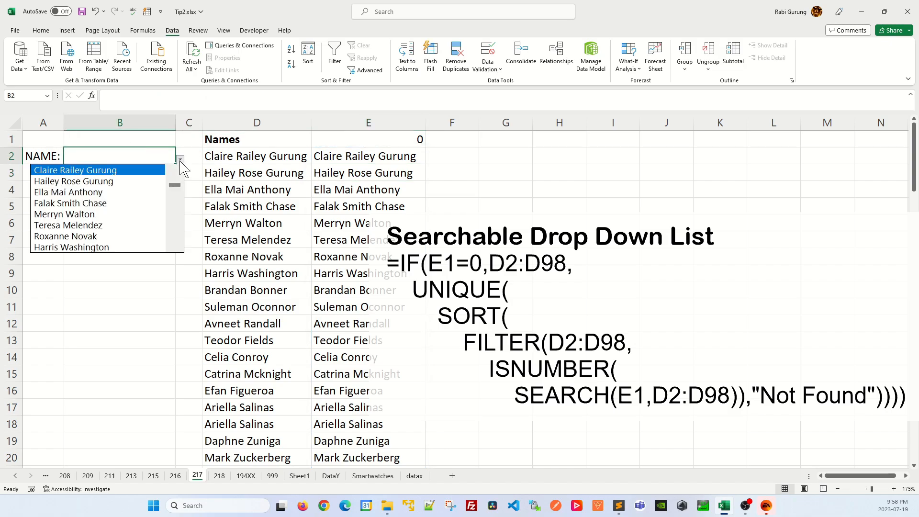
mouse_move(176, 186)
left_mouse_down()
mouse_move(176, 220)
mouse_move(173, 169)
left_mouse_up()
left_click(137, 152)
- Test the search with S in cell B2 and open its drop-down list of matching names
double_click(140, 155)
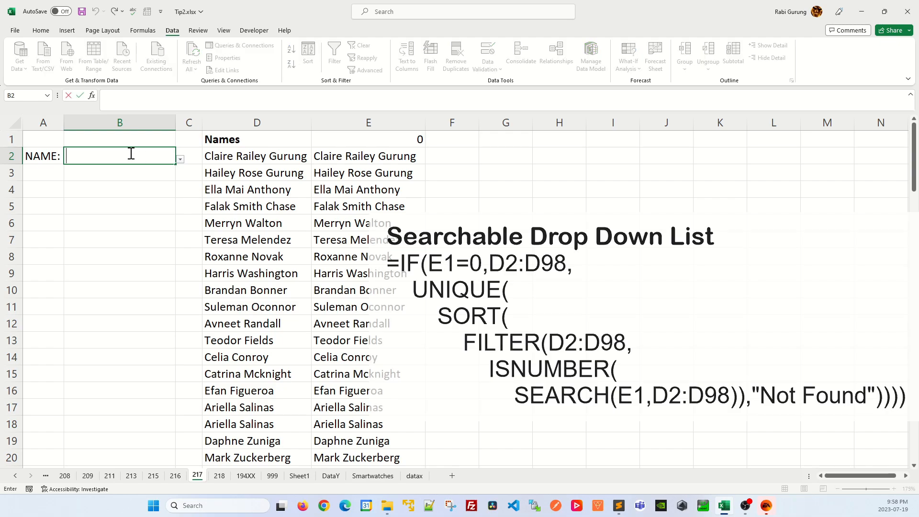
type("S")
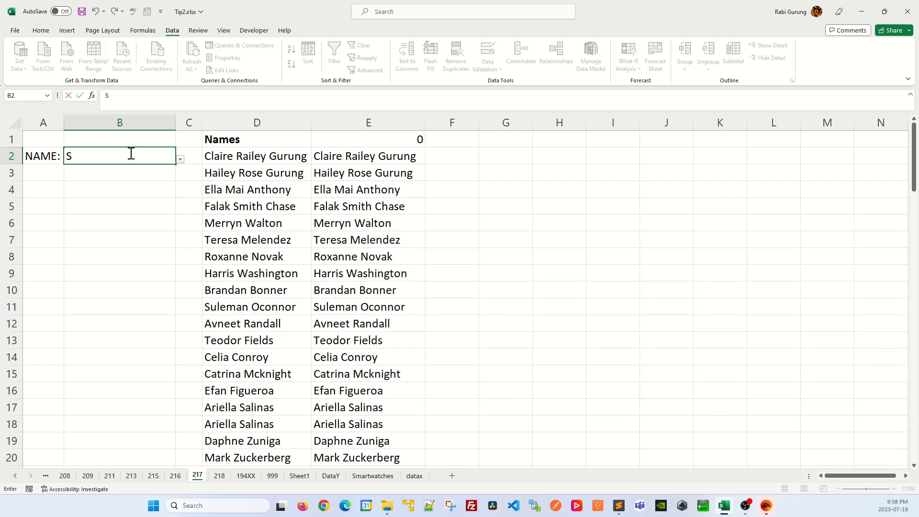
left_click(181, 162)
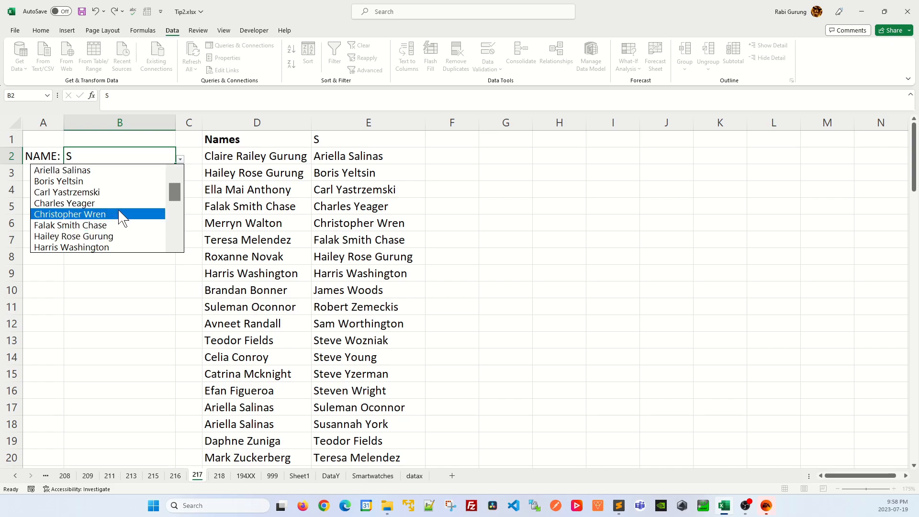
- Extend the search text in cell B2 to Sa and open the drop-down list of matching names
left_click(117, 154)
double_click(119, 155)
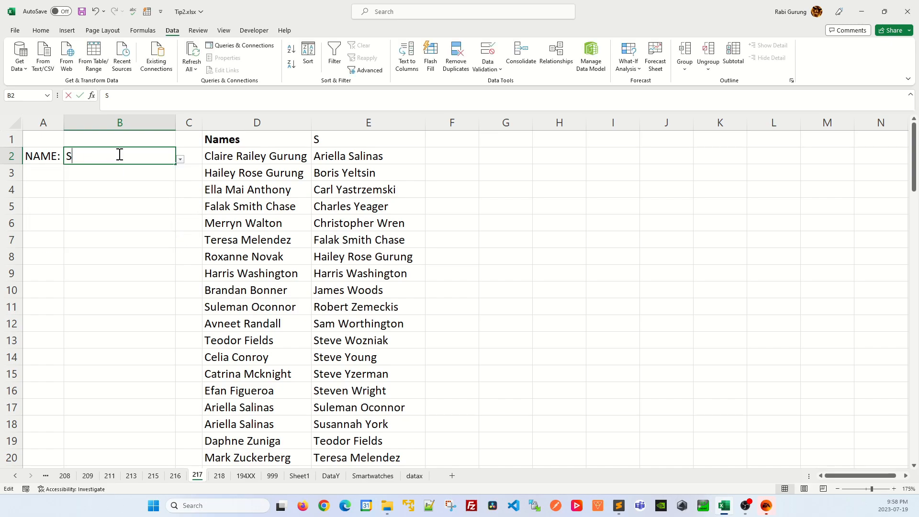
left_click(180, 159)
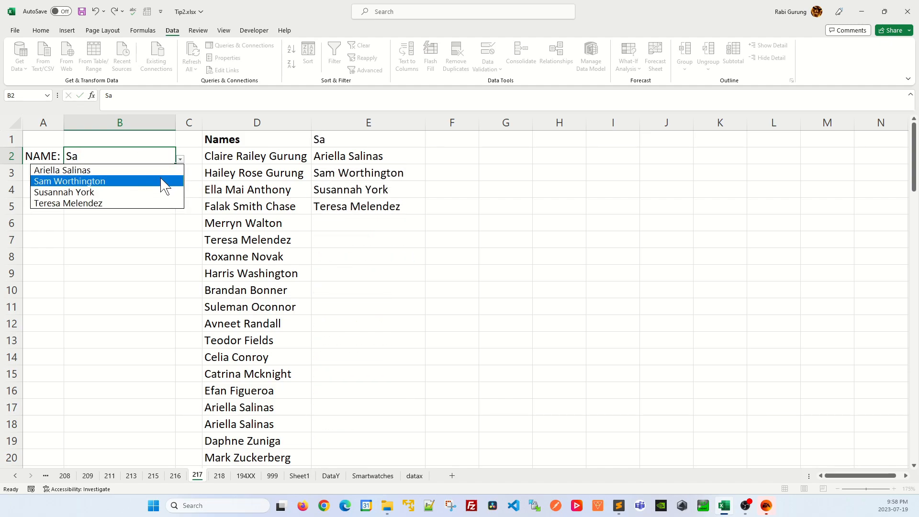
- Test cell B2 with the non-matching search text Sagfhsdfhsdfdfg and open its drop-down list
left_click(140, 159)
double_click(142, 156)
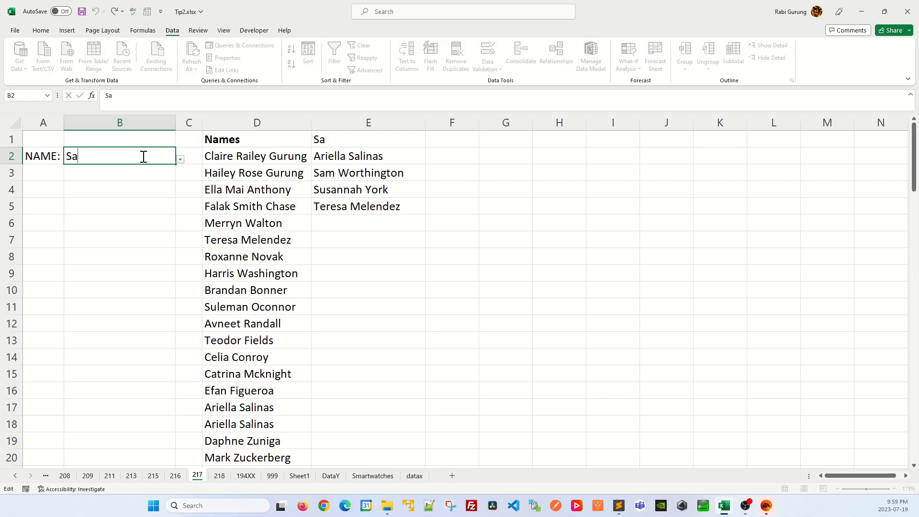
type("gfhsdfhsdfdfg")
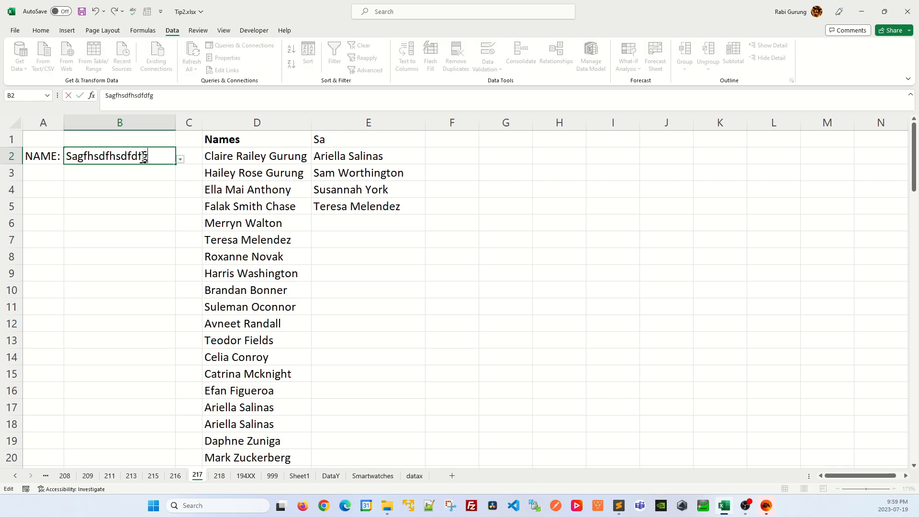
left_click(180, 159)
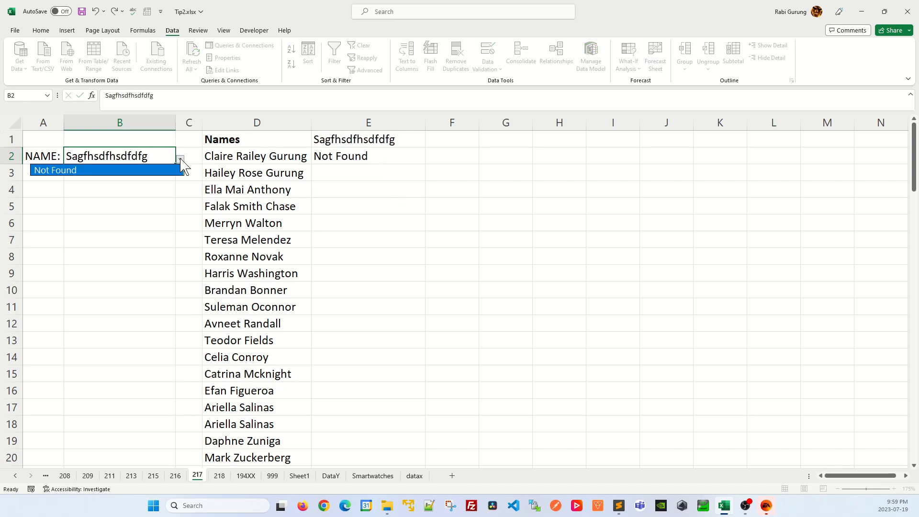
- Delete the non-matching search text from cell B2 and open the drop-down list of the emptied cell
left_click(147, 159)
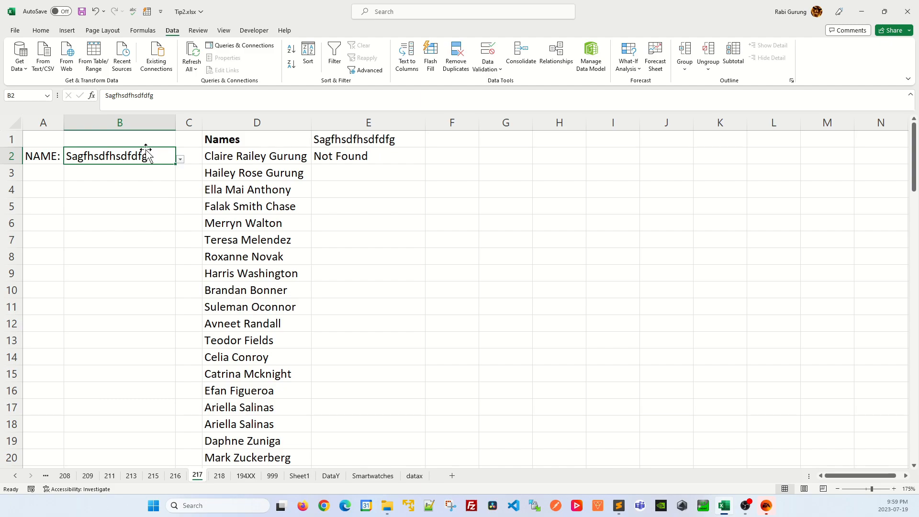
key("Delete")
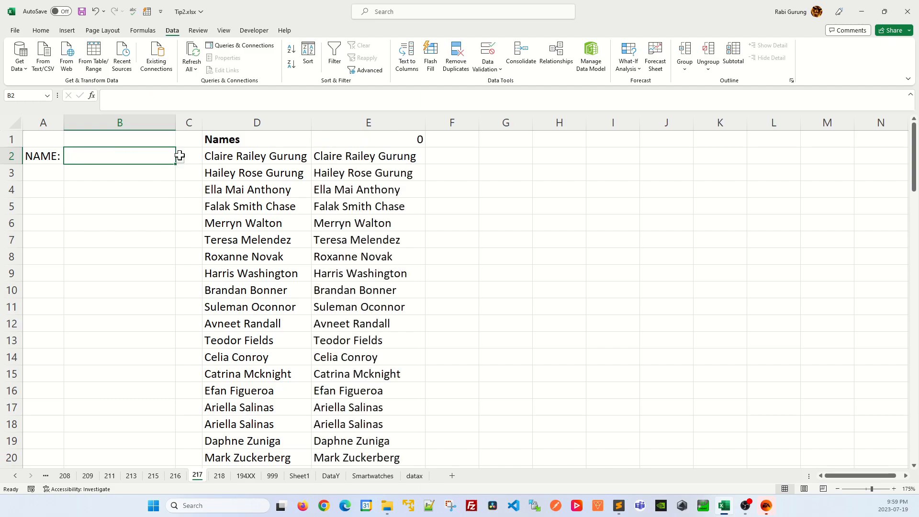
left_click(180, 159)
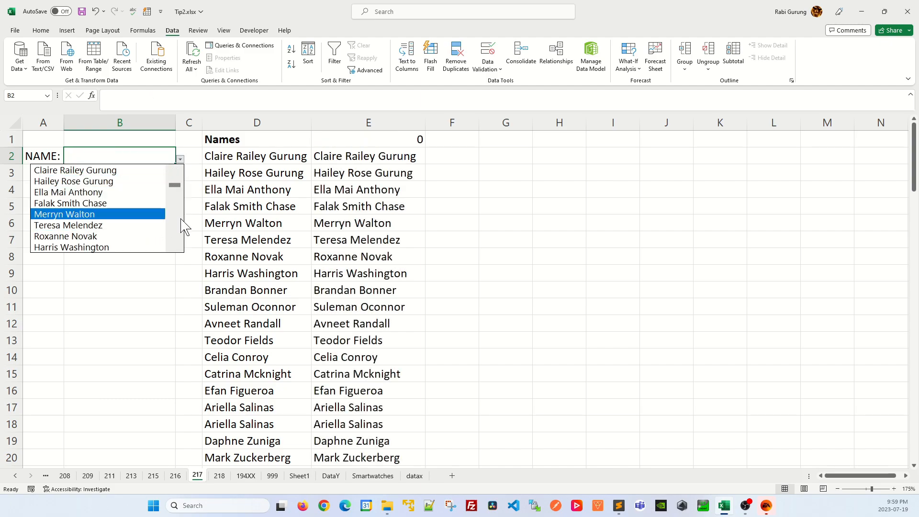